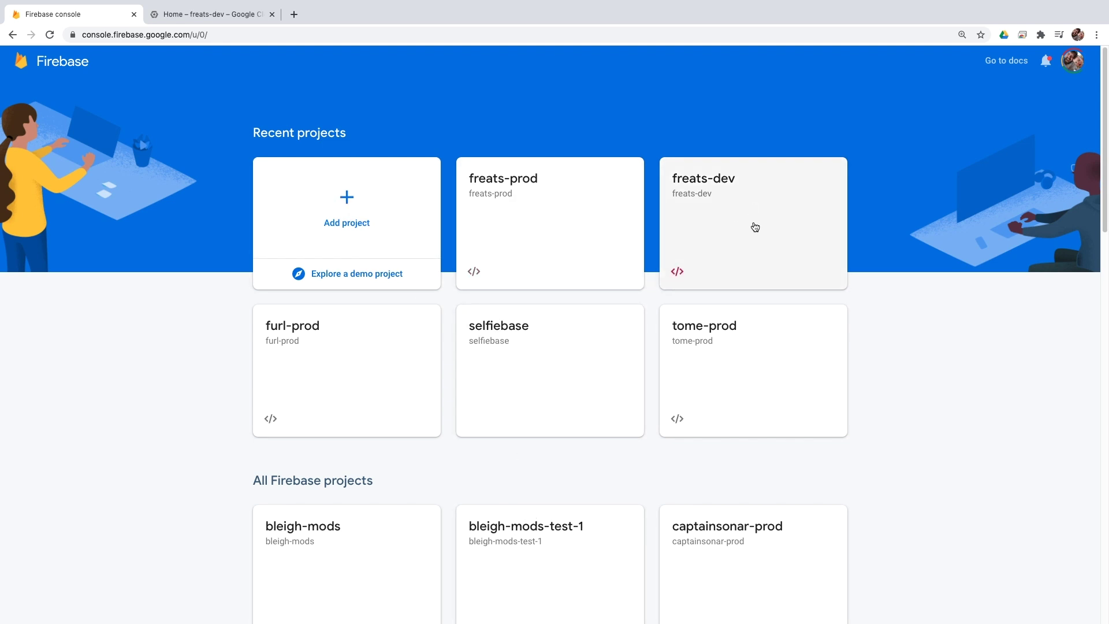
From freats-prod Hosting Usage, set up Cloud Logging with Hosting log export left on
{"action": "left_click", "coordinate": [529, 237]}
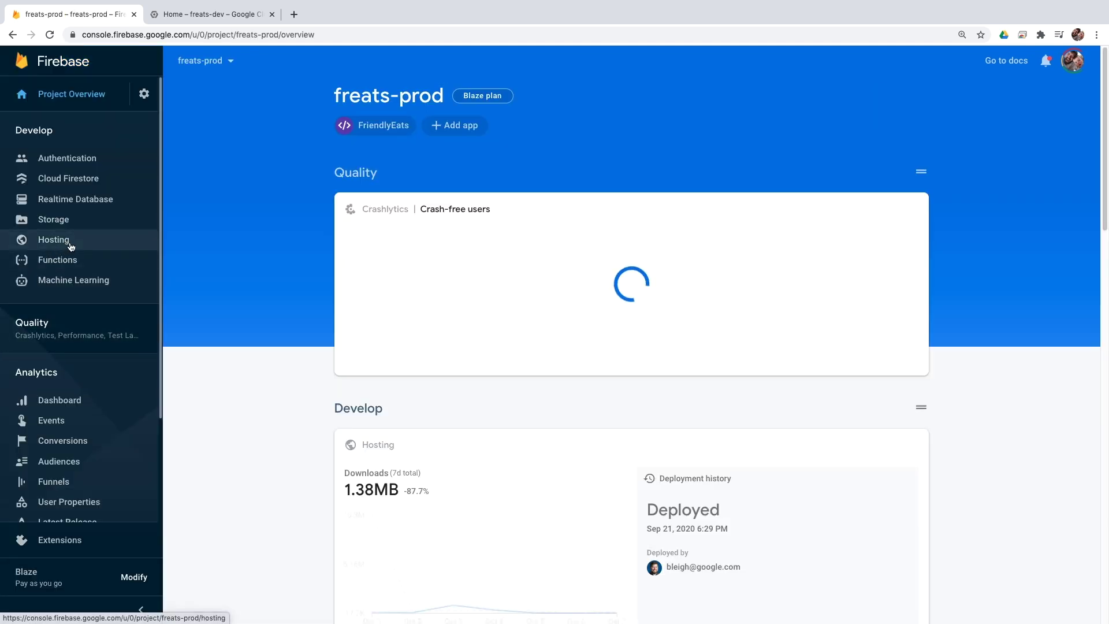
{"action": "left_click", "coordinate": [70, 247]}
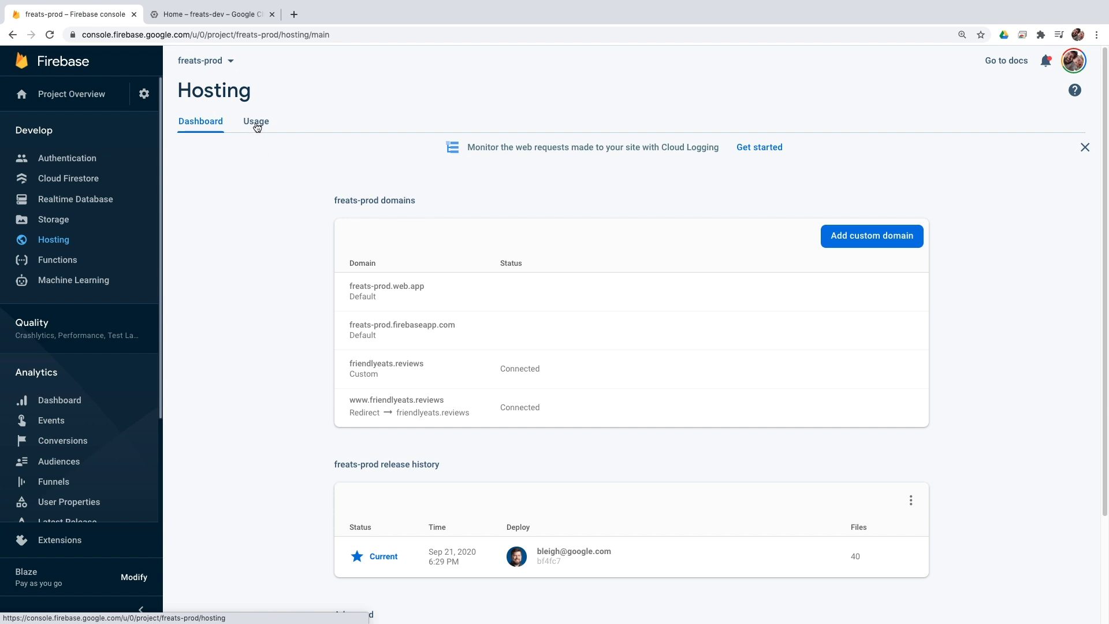
{"action": "left_click", "coordinate": [257, 127]}
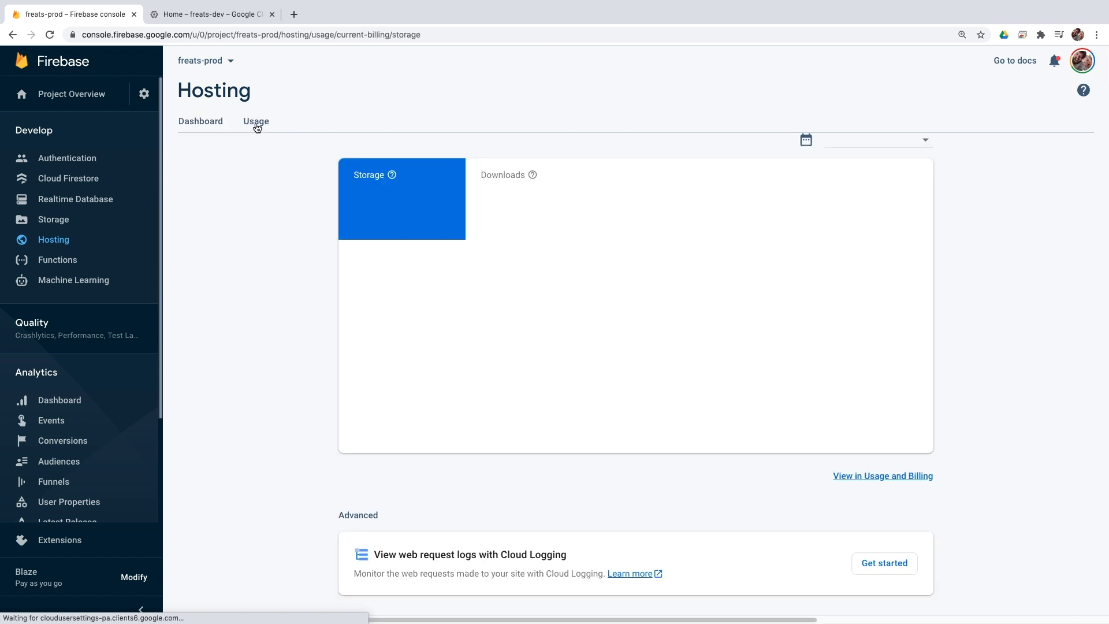
{"action": "scroll", "coordinate": [704, 393], "scroll_direction": "down", "scroll_amount": 1}
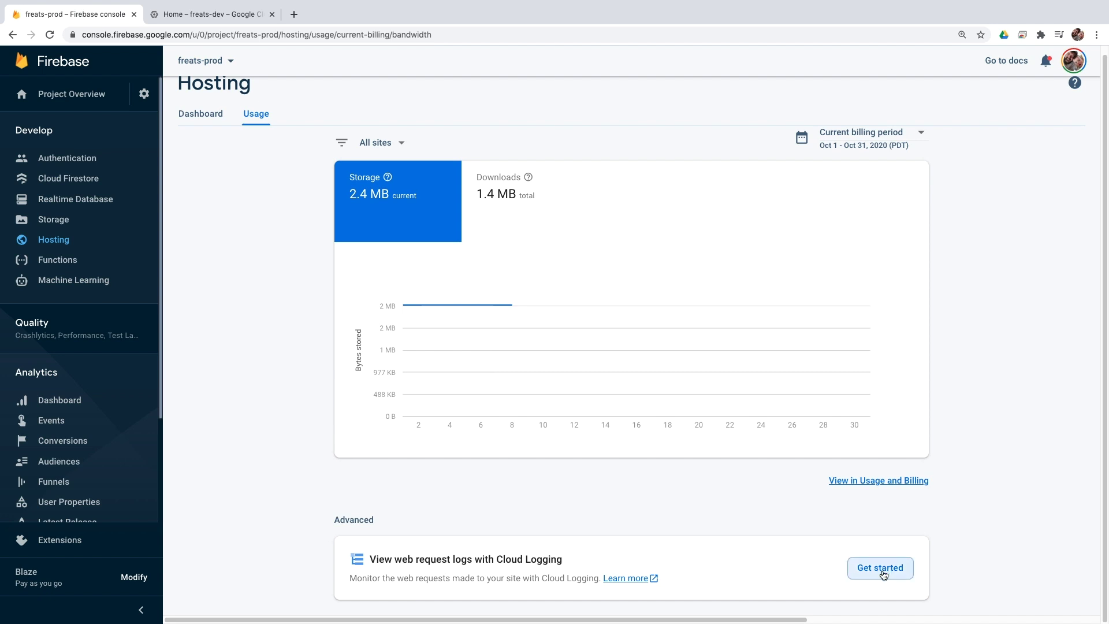
{"action": "left_click", "coordinate": [882, 570]}
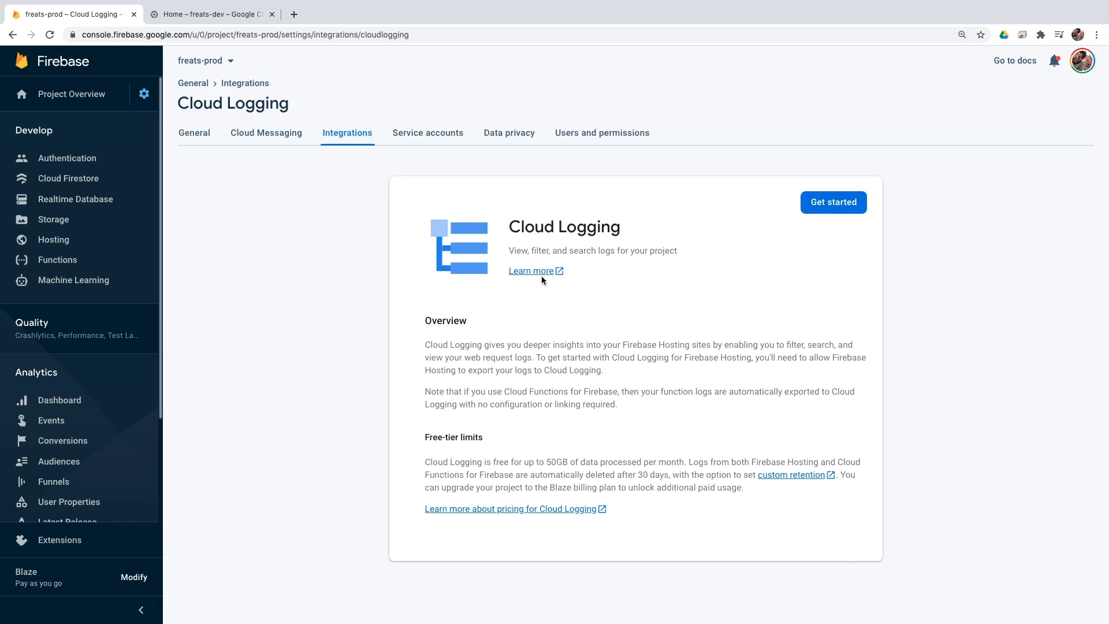
{"action": "left_click", "coordinate": [834, 206]}
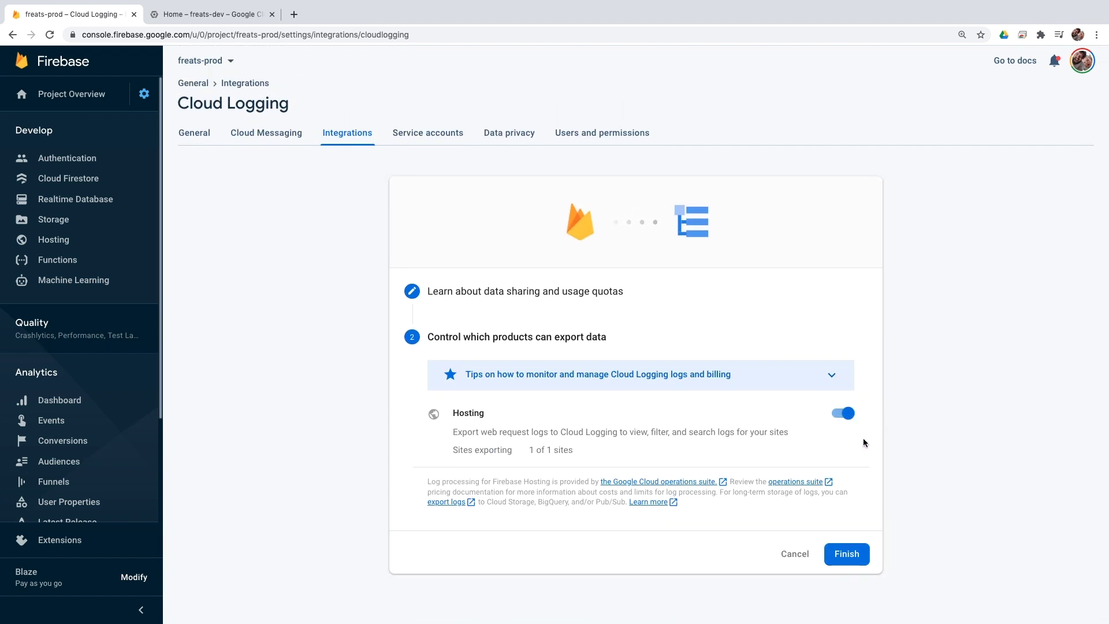
{"action": "left_click", "coordinate": [846, 553]}
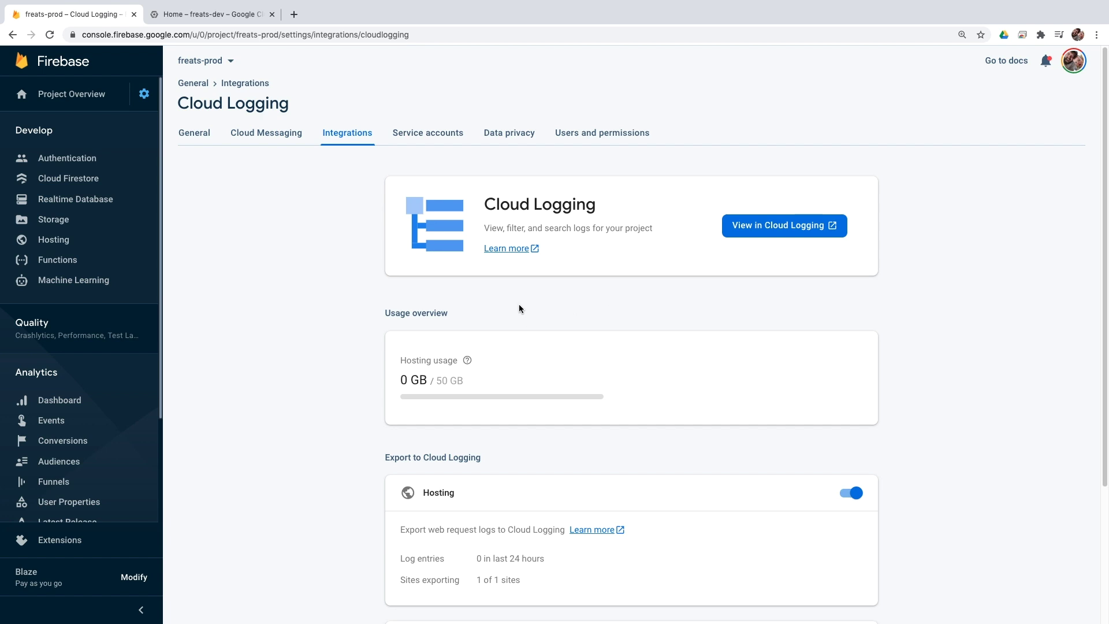
{"action": "scroll", "coordinate": [520, 304], "scroll_direction": "down", "scroll_amount": 3}
{"action": "scroll", "coordinate": [521, 303], "scroll_direction": "up", "scroll_amount": 3}
In Users and permissions, assign the first member the Develop Admin Firebase role and update roles
{"action": "left_click", "coordinate": [144, 95]}
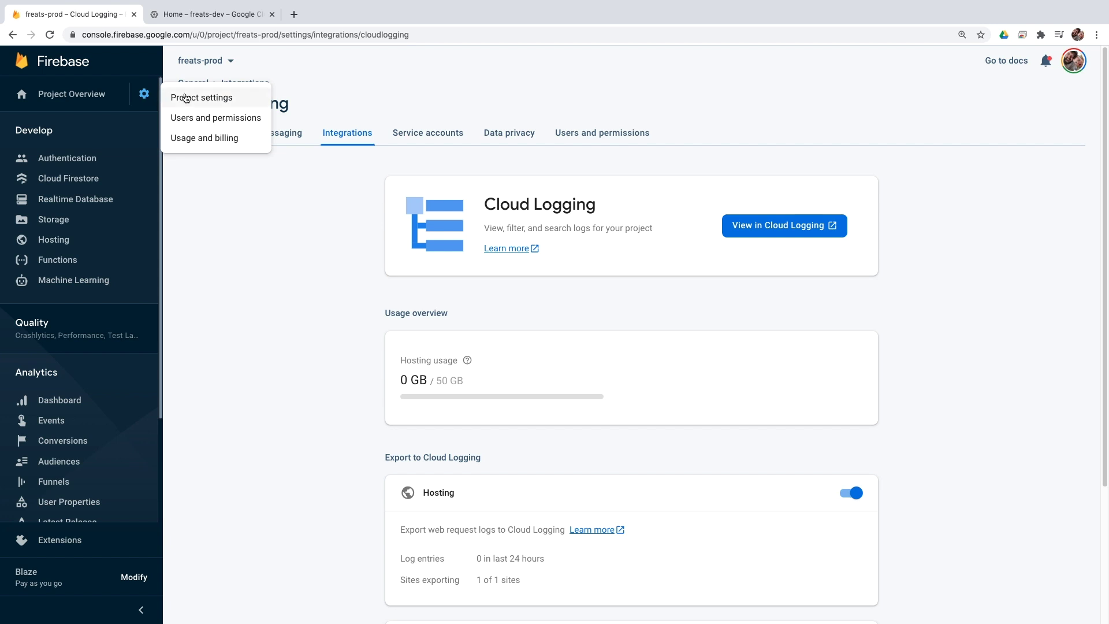
{"action": "left_click", "coordinate": [208, 124]}
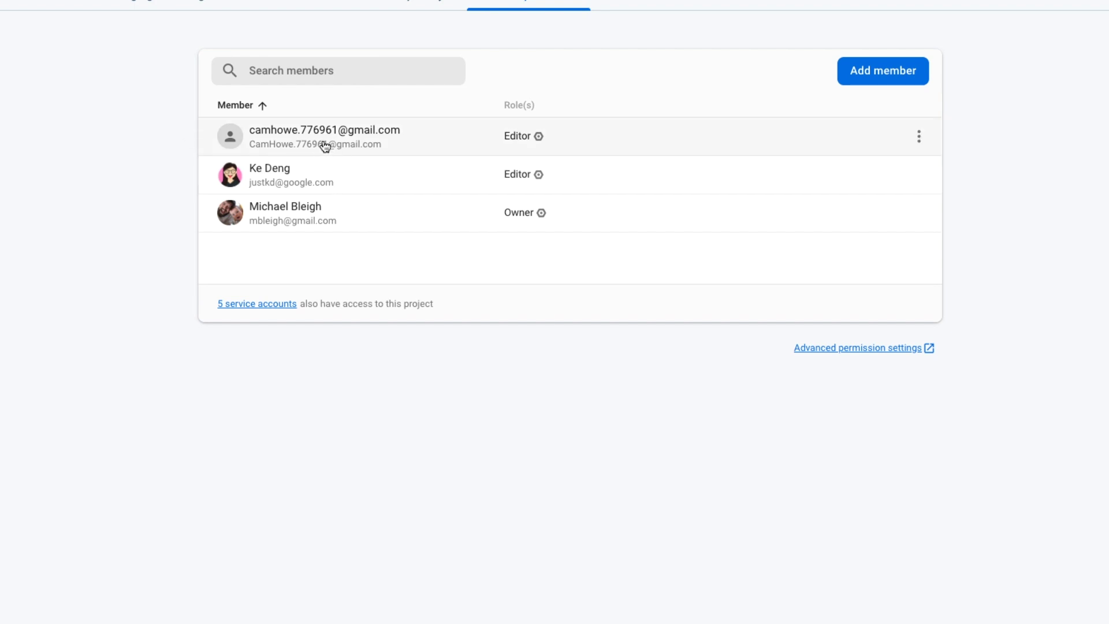
{"action": "mouse_move", "coordinate": [544, 138]}
{"action": "left_click", "coordinate": [577, 141]}
{"action": "left_click", "coordinate": [341, 215]}
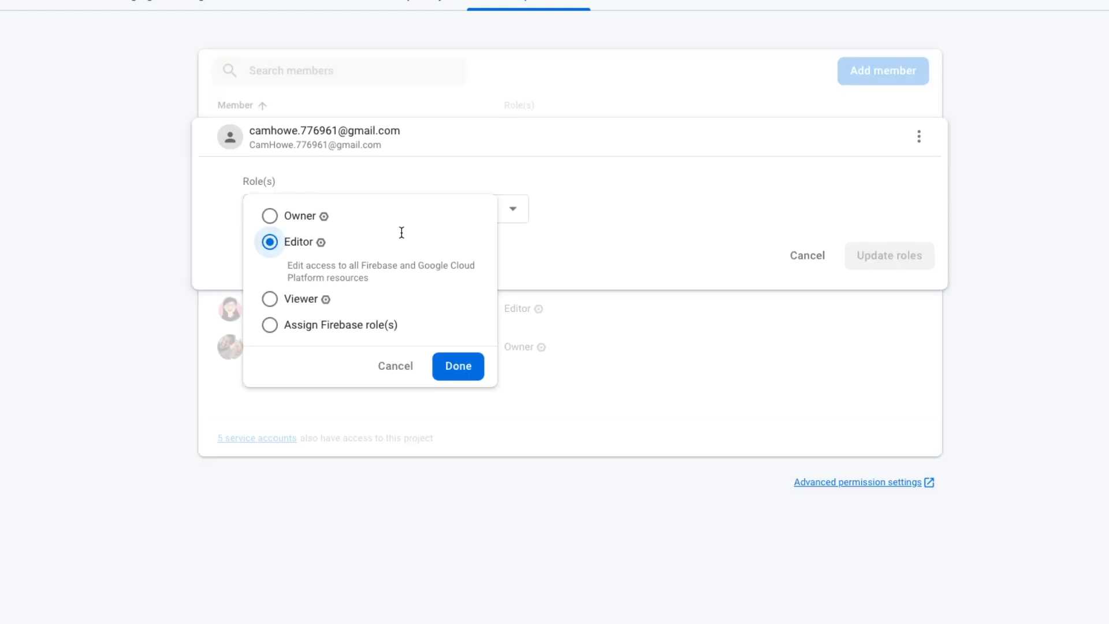
{"action": "left_click", "coordinate": [298, 329]}
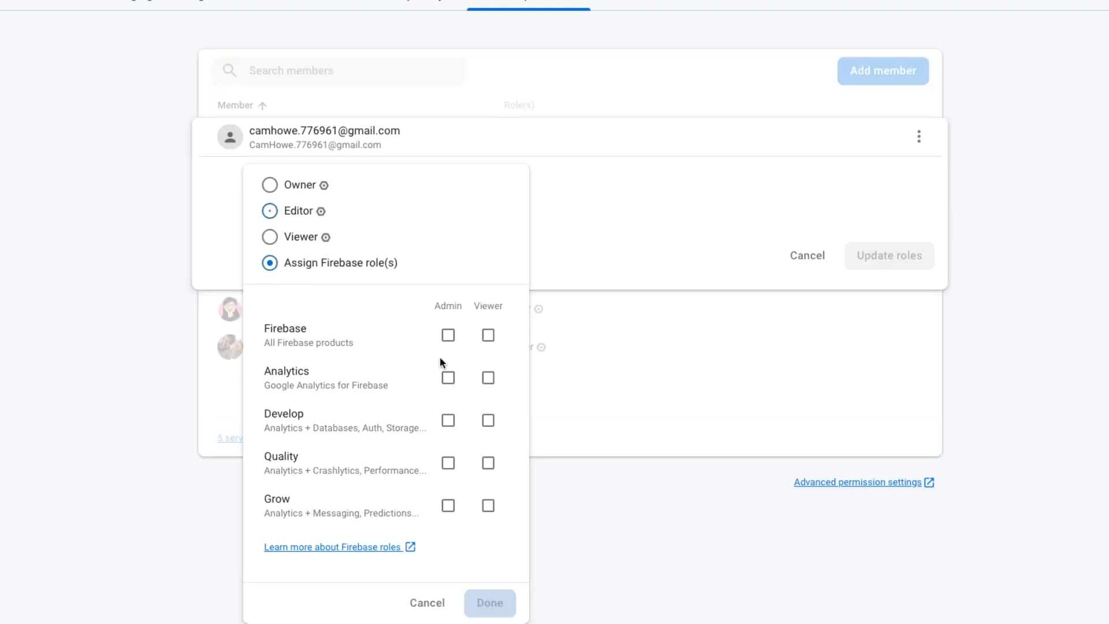
{"action": "left_click", "coordinate": [448, 421]}
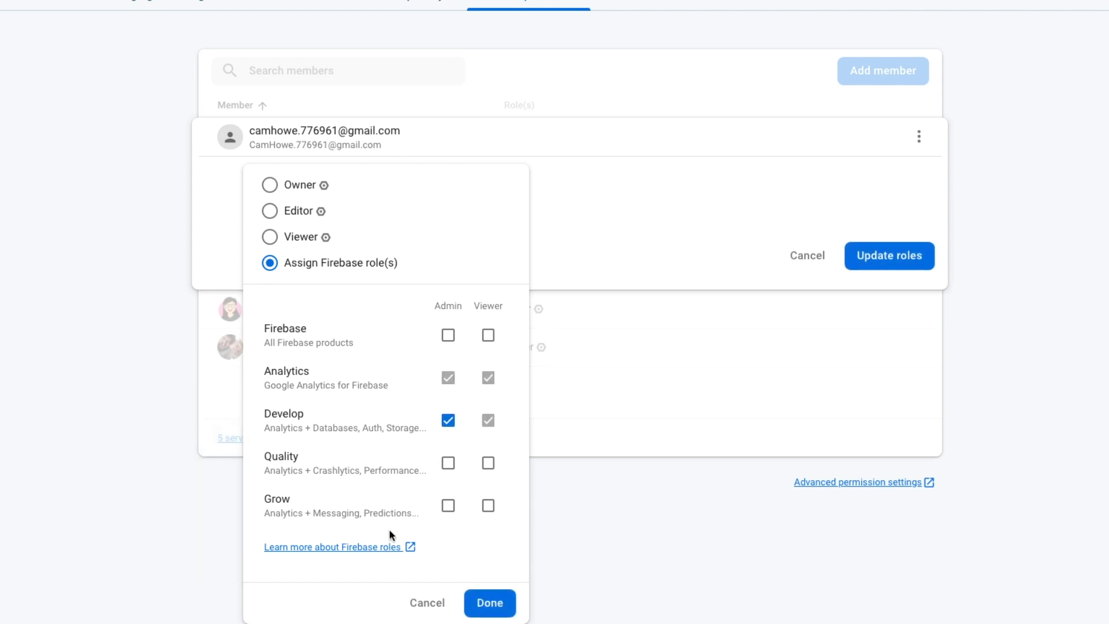
{"action": "left_click", "coordinate": [499, 604]}
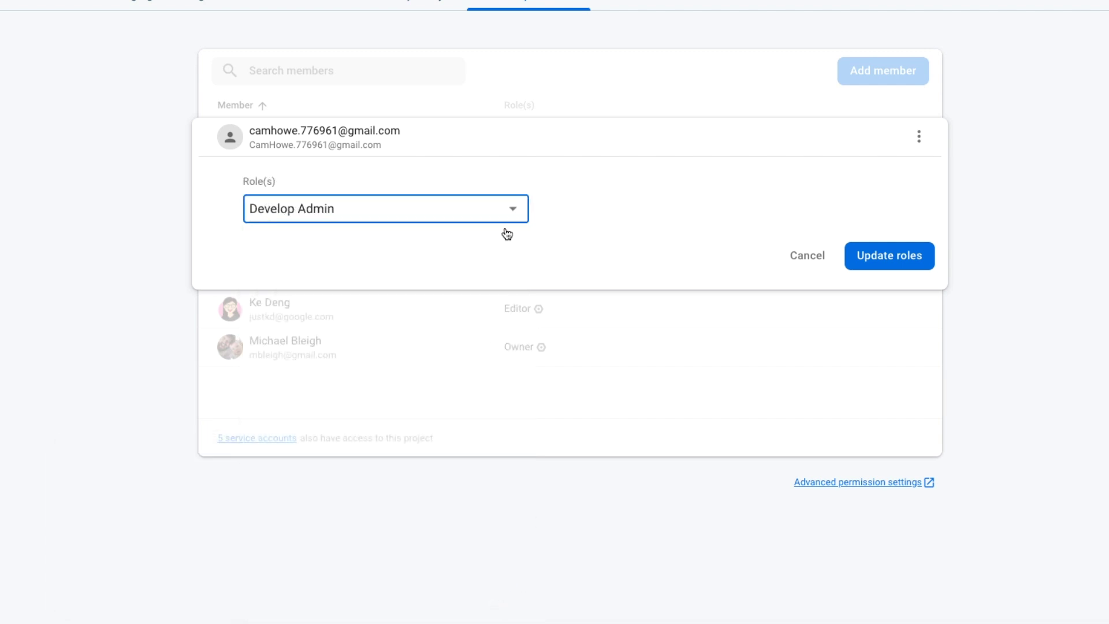
{"action": "left_click", "coordinate": [887, 257]}
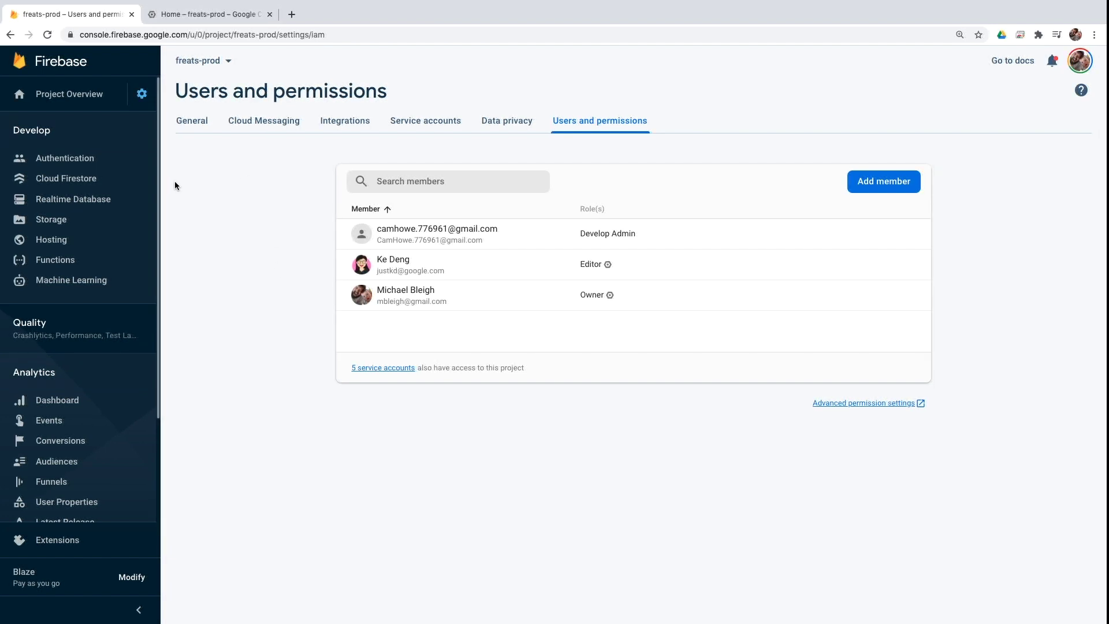
In GCP APIs & Services Credentials, open Browser key (auto created by Firebase)
{"action": "left_click", "coordinate": [238, 17]}
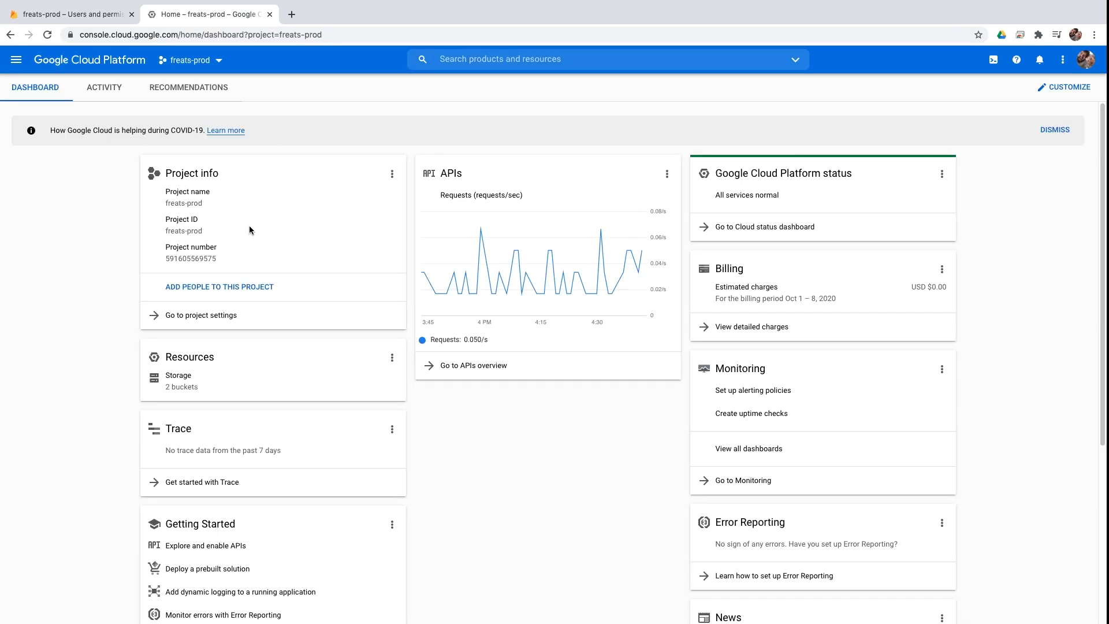
{"action": "left_click", "coordinate": [16, 61]}
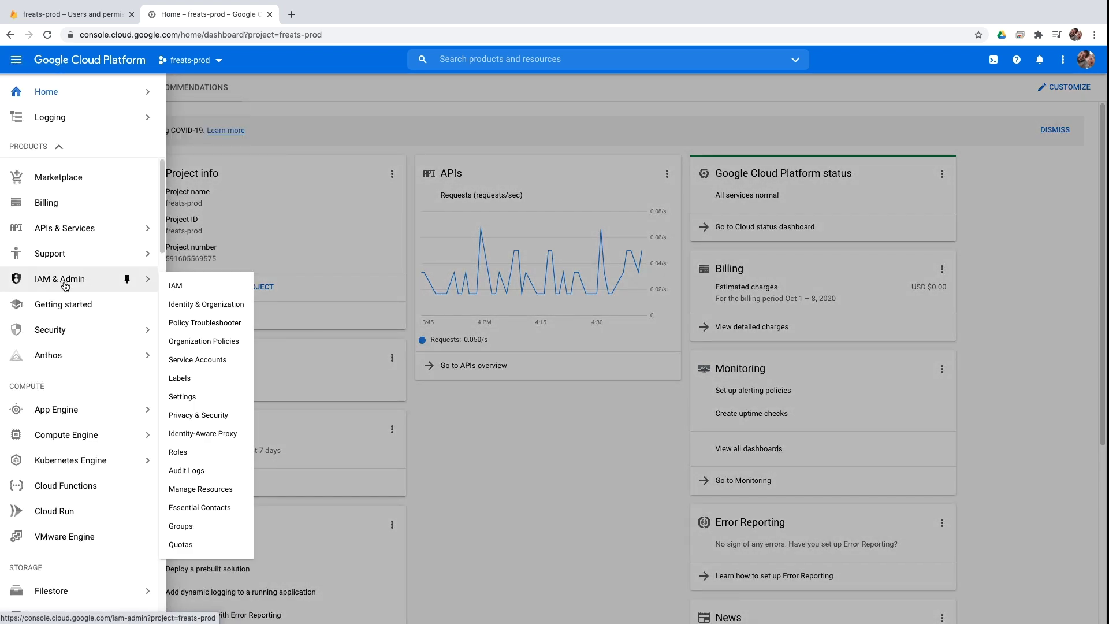
{"action": "mouse_move", "coordinate": [65, 227]}
{"action": "left_click", "coordinate": [198, 275]}
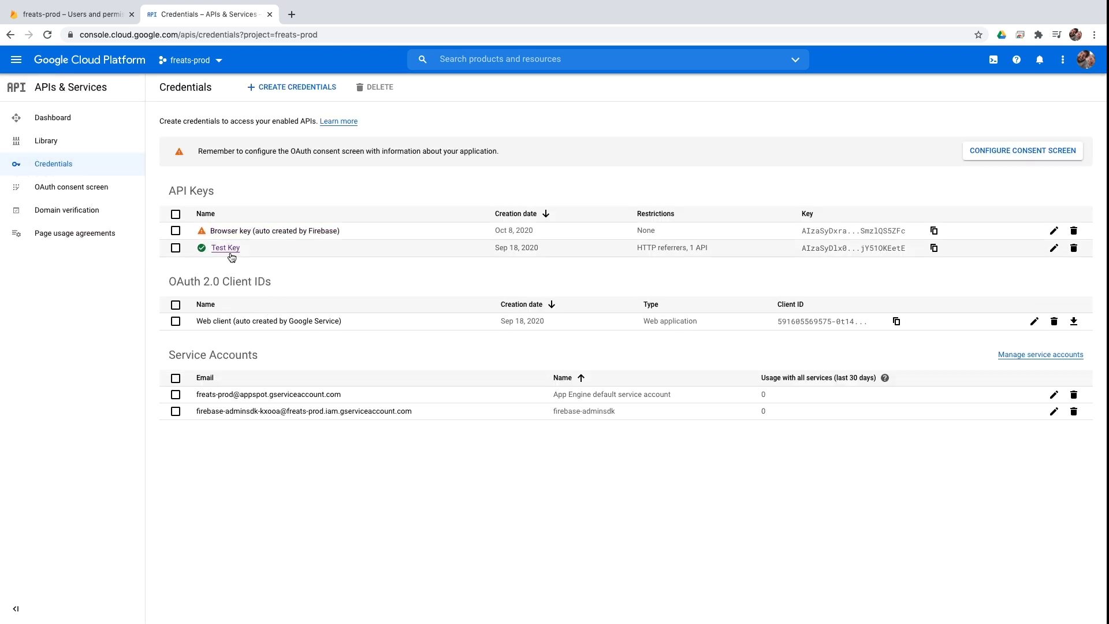
{"action": "left_click", "coordinate": [280, 235]}
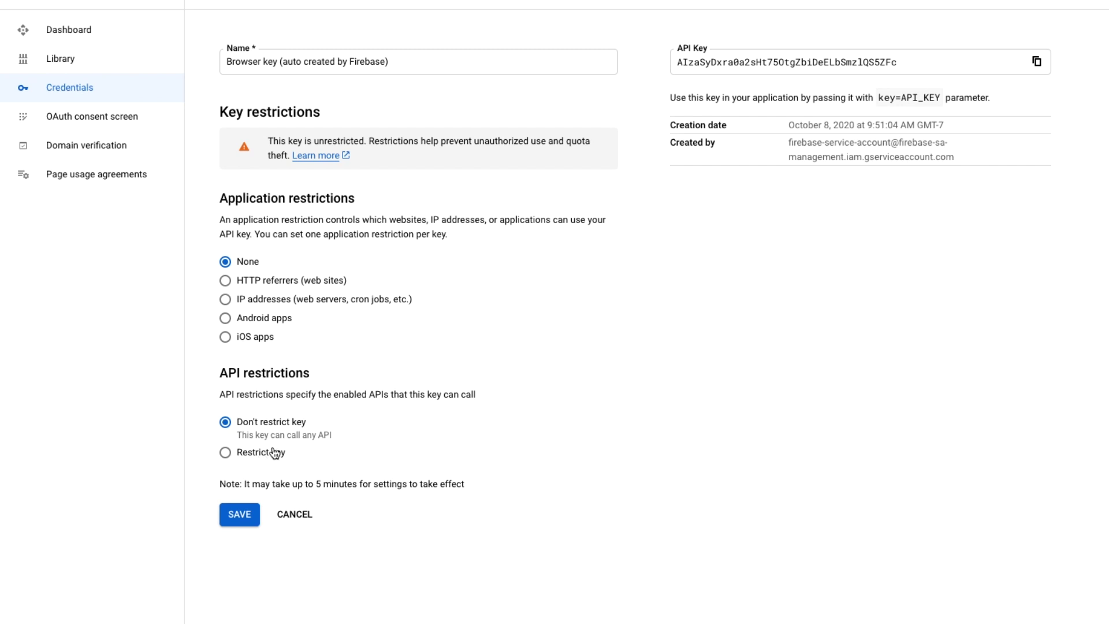
Restrict the key to HTTP referrers and add the friendlyeats.reviews/* referrer
{"action": "left_click", "coordinate": [261, 280]}
{"action": "left_click", "coordinate": [283, 490]}
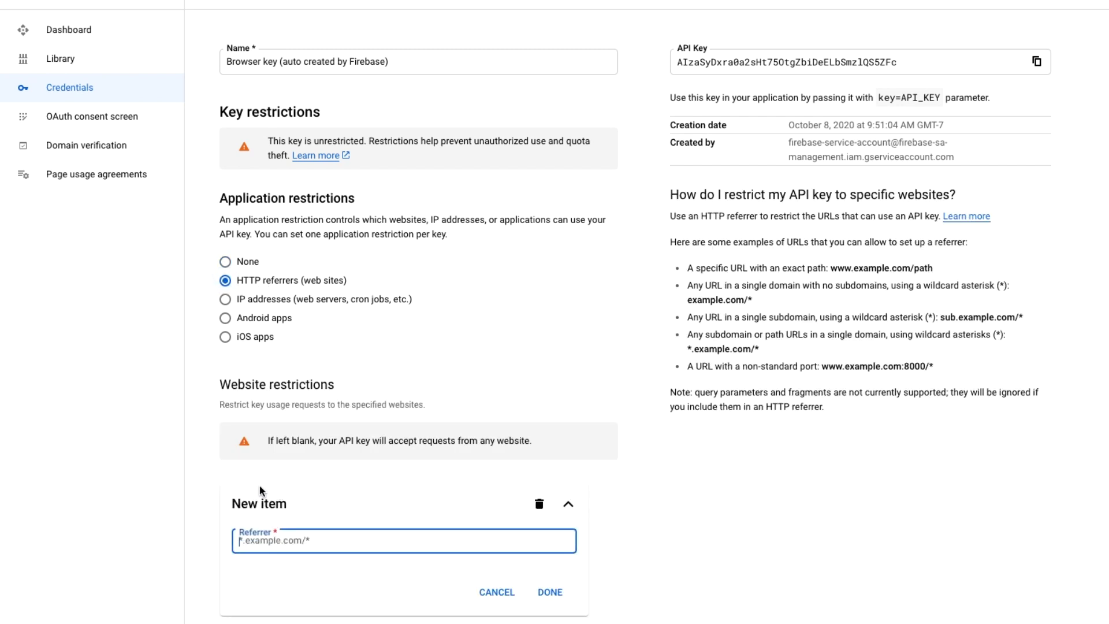
{"action": "type", "text": "ht"}
{"action": "key", "text": "Down"}
{"action": "key", "text": "Return"}
{"action": "type", "text": "//friendlyeats.reviews/*"}
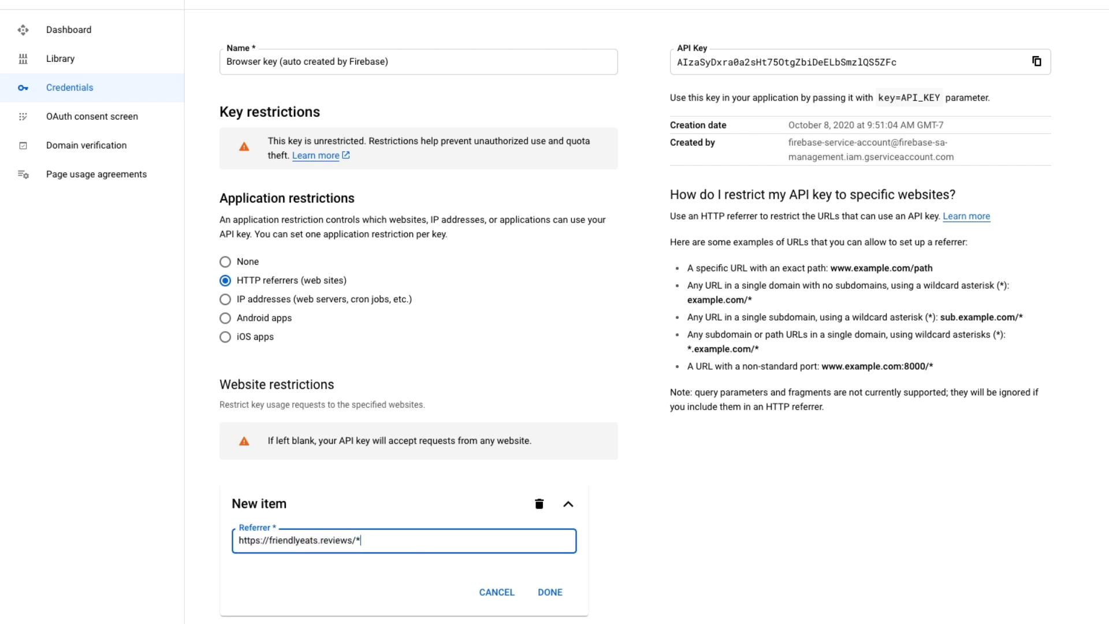
{"action": "key", "text": "ctrl+a"}
{"action": "scroll", "coordinate": [468, 529], "scroll_direction": "down", "scroll_amount": 2}
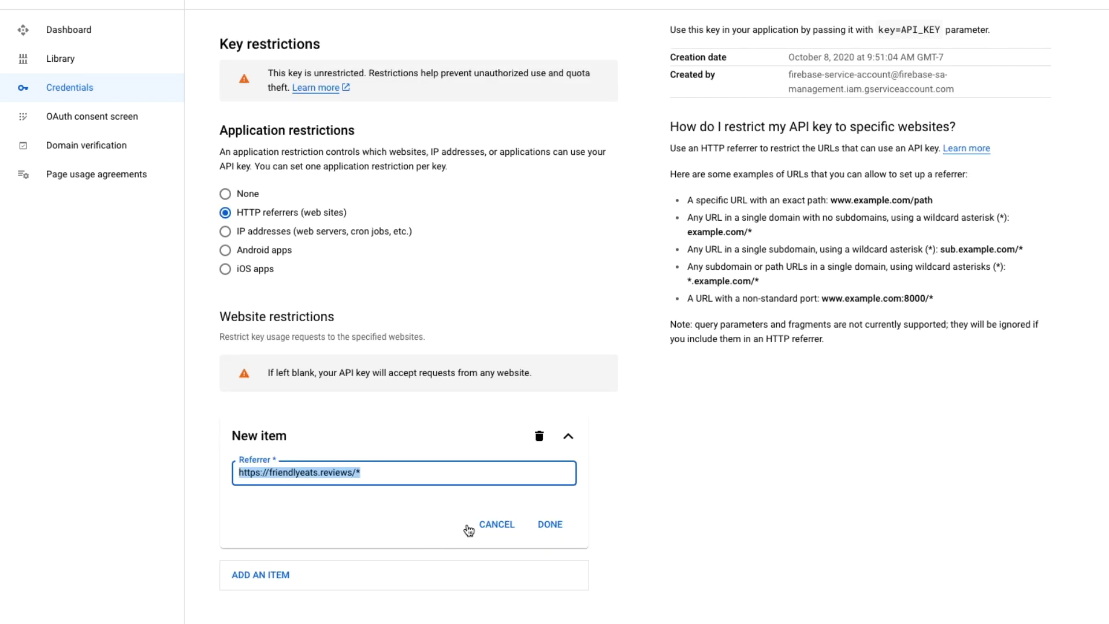
{"action": "left_click", "coordinate": [549, 524]}
Add freats-prod.web.app/* and freats-prod--qa-qr8mco48.web.app/* as further allowed referrers
{"action": "left_click", "coordinate": [260, 449]}
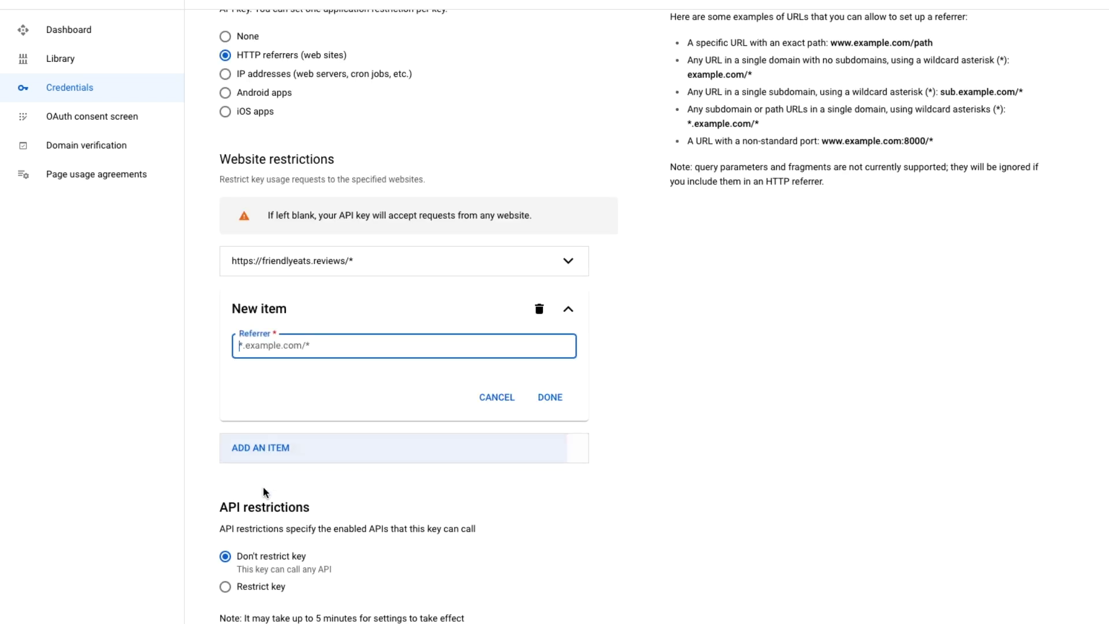
{"action": "left_click", "coordinate": [273, 346]}
{"action": "type", "text": "https://"}
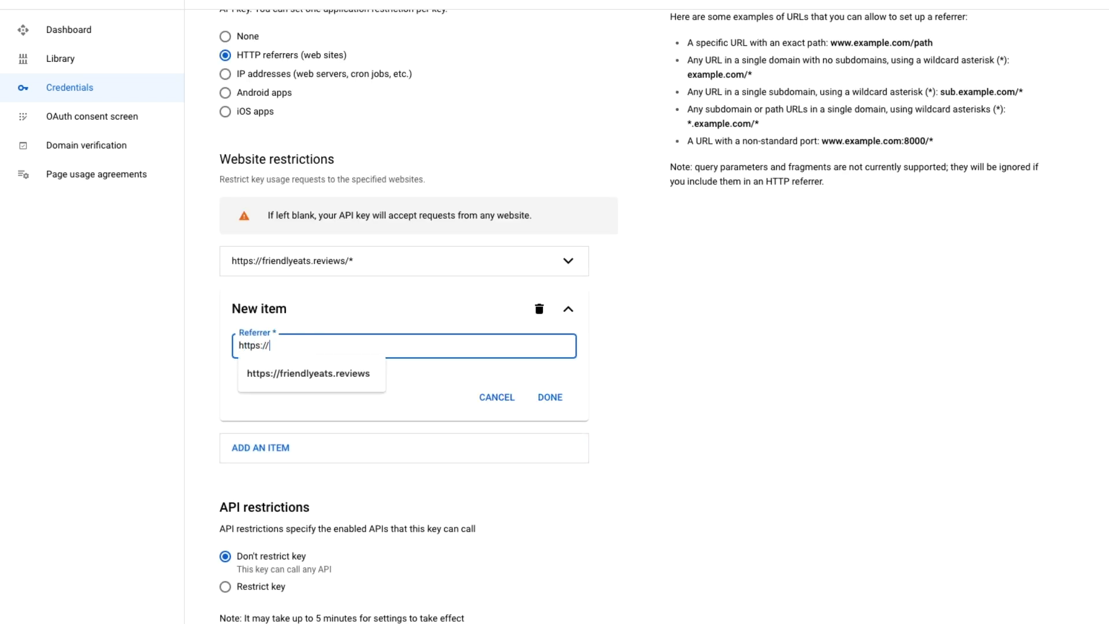
{"action": "type", "text": "freats-prod.web.app/*"}
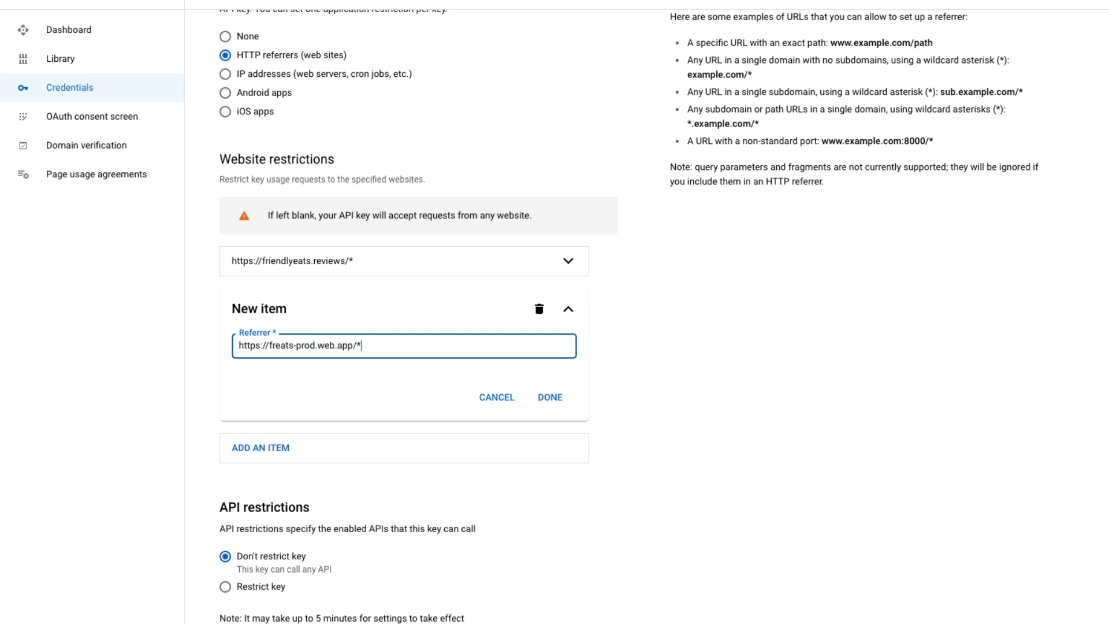
{"action": "left_click", "coordinate": [549, 397]}
{"action": "left_click", "coordinate": [264, 420]}
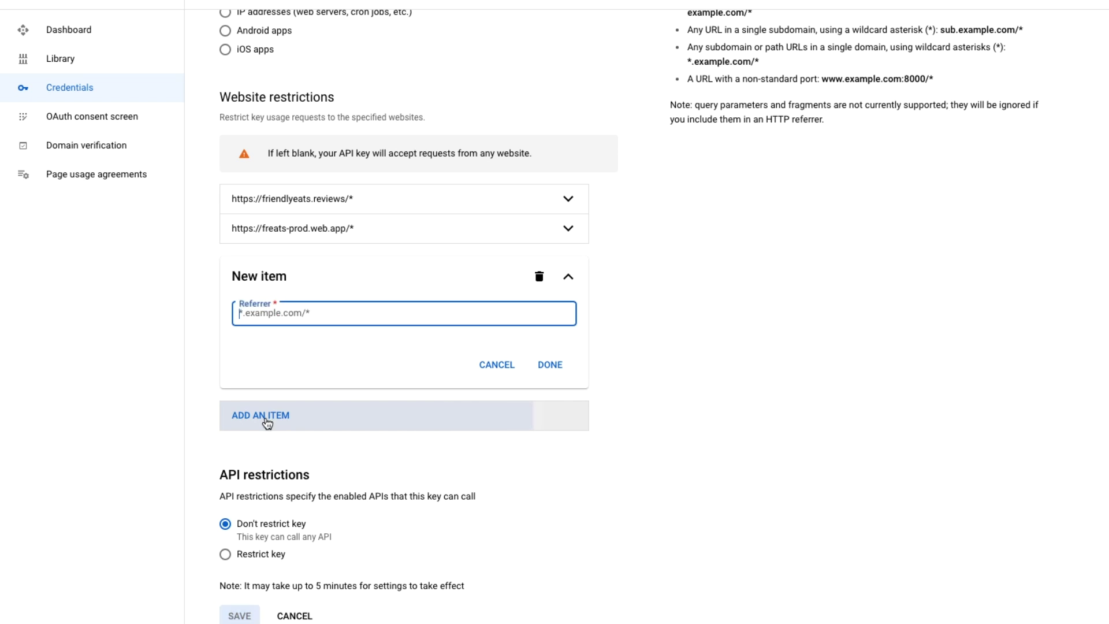
{"action": "left_click", "coordinate": [279, 320]}
{"action": "type", "text": "https://freats-prod--qa-qr8mco48.web.app"}
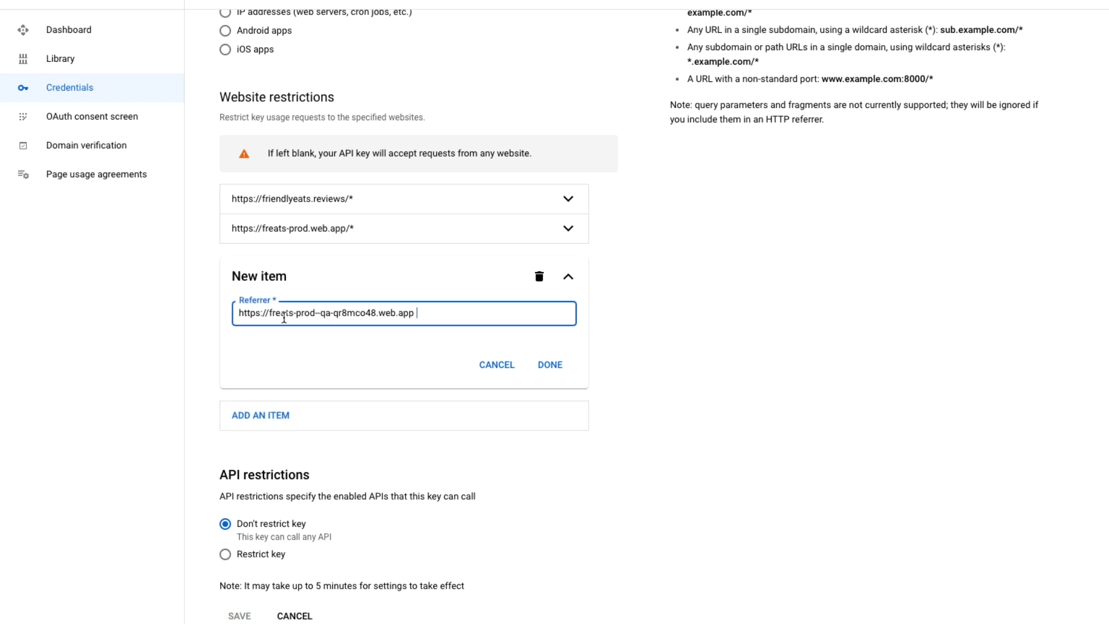
{"action": "key", "text": "BackSpace"}
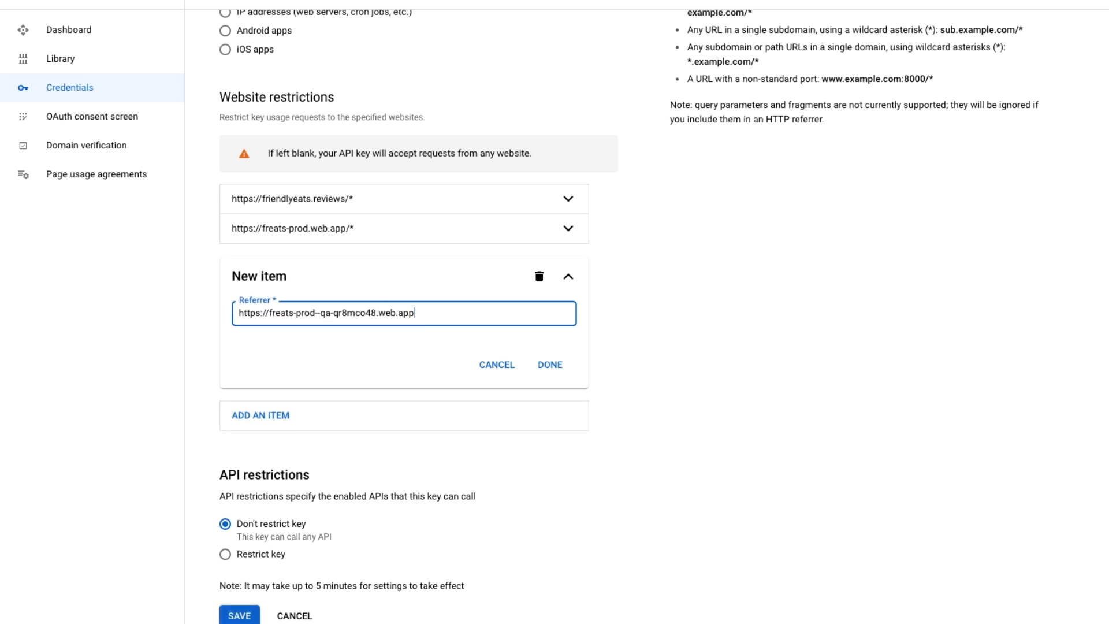
{"action": "left_click", "coordinate": [549, 365]}
{"action": "scroll", "coordinate": [187, 511], "scroll_direction": "down", "scroll_amount": 1}
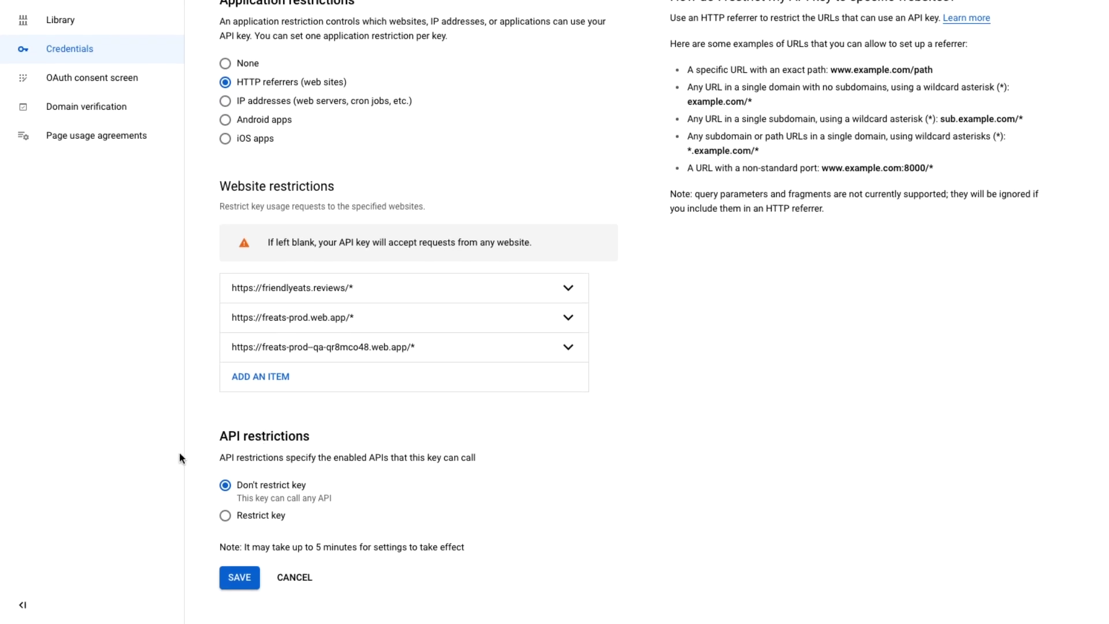
Restrict the key to selected APIs: Firebase Installations, Firebase Management and Firebase Remote Config
{"action": "left_click", "coordinate": [268, 518]}
{"action": "scroll", "coordinate": [366, 453], "scroll_direction": "down", "scroll_amount": 2}
{"action": "left_click", "coordinate": [279, 479]}
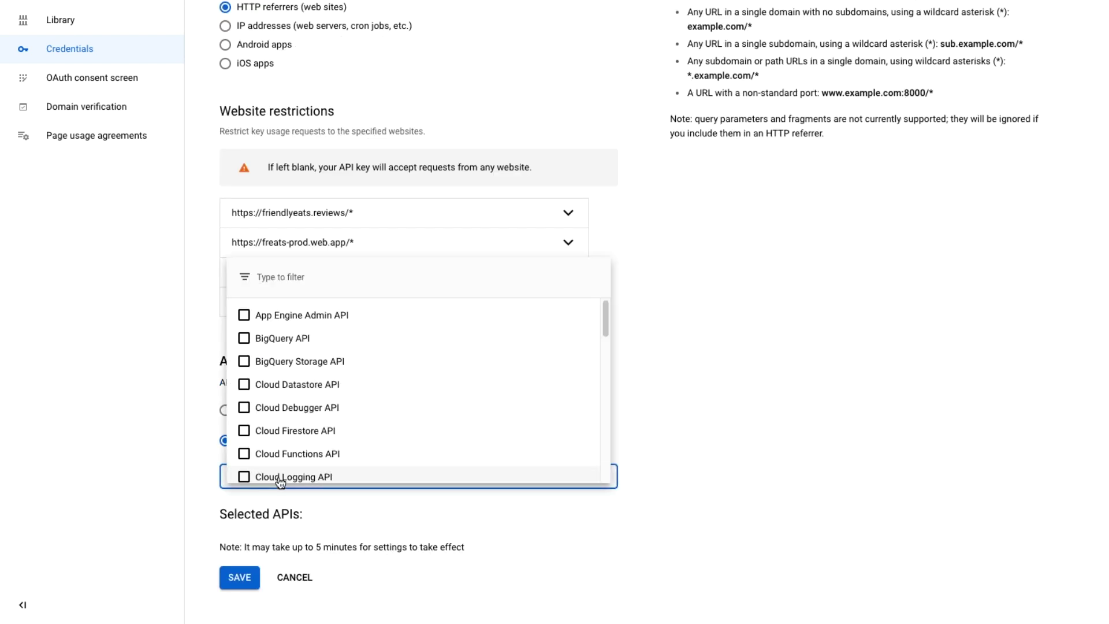
{"action": "type", "text": "firease"}
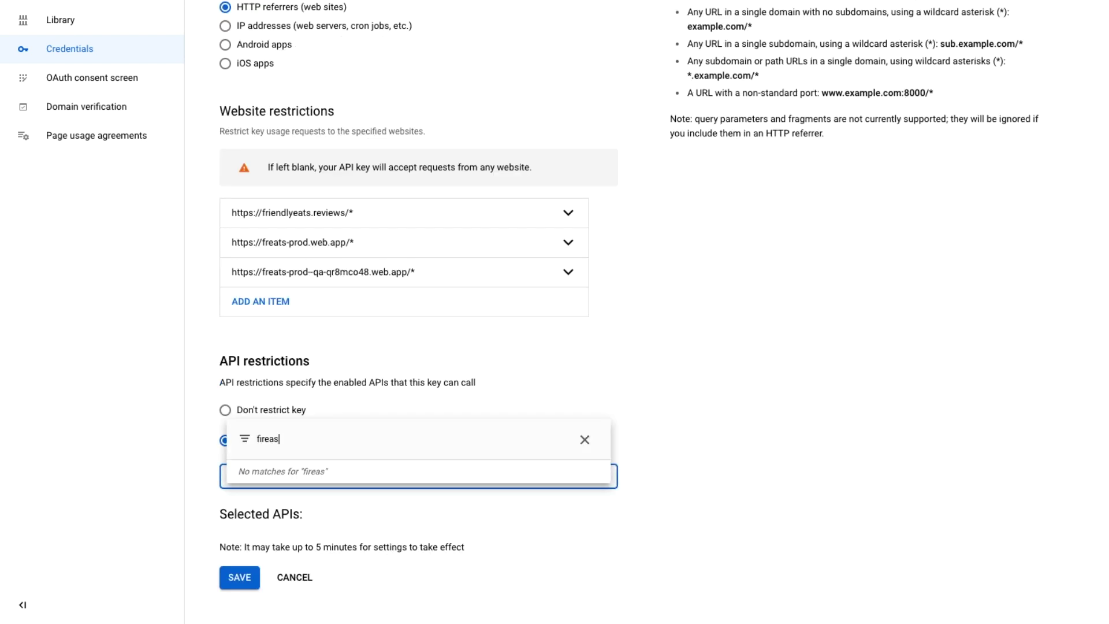
{"action": "key", "text": "BackSpace"}
{"action": "key", "text": "BackSpace"}
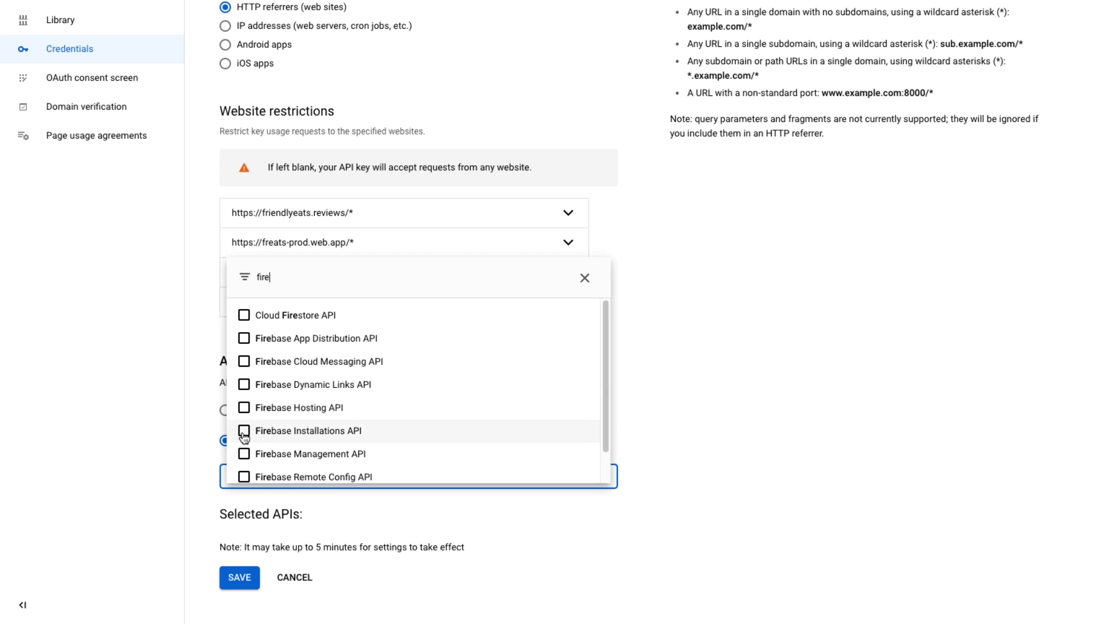
{"action": "left_click", "coordinate": [244, 433]}
{"action": "left_click", "coordinate": [243, 454]}
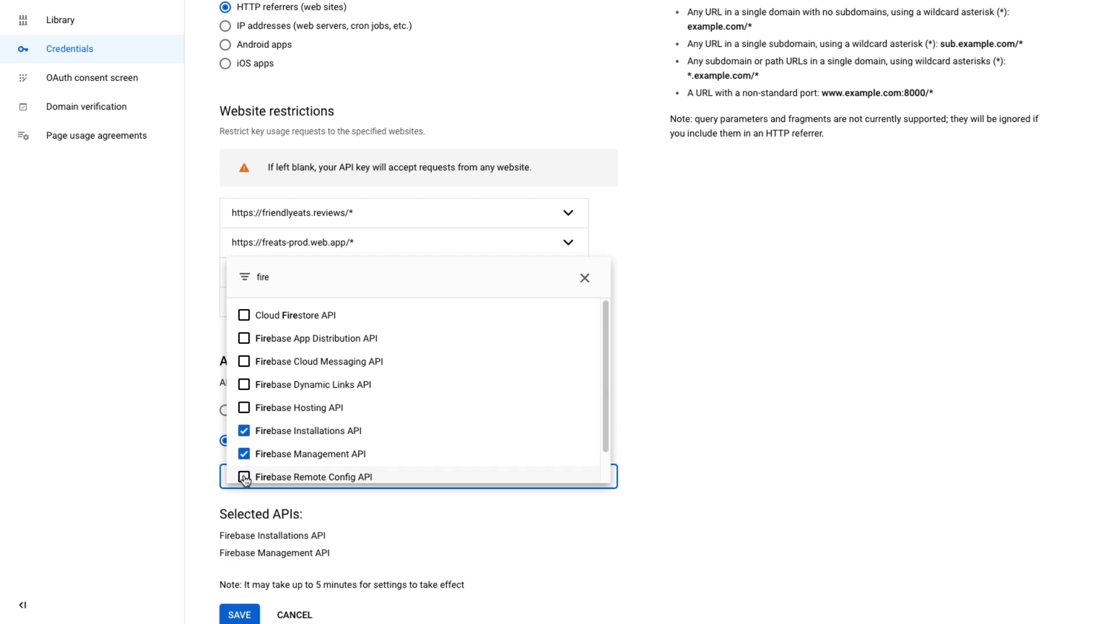
{"action": "left_click", "coordinate": [245, 478]}
{"action": "scroll", "coordinate": [321, 364], "scroll_direction": "down", "scroll_amount": 1}
Add Identity Toolkit API to the allowed APIs and save the key restrictions
{"action": "double_click", "coordinate": [293, 280]}
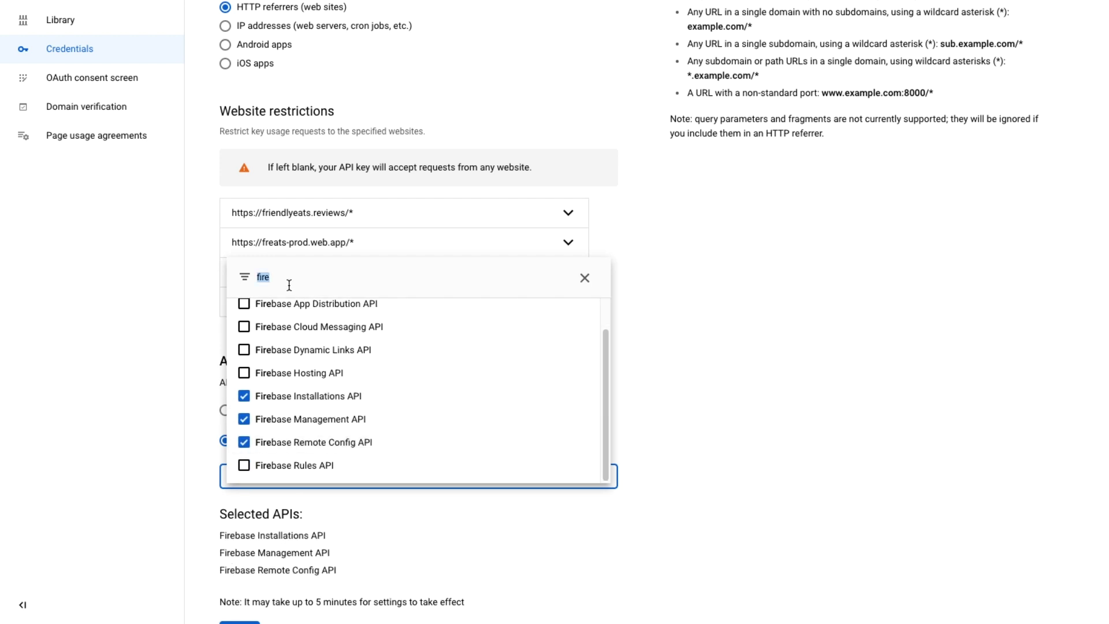
{"action": "type", "text": "iden"}
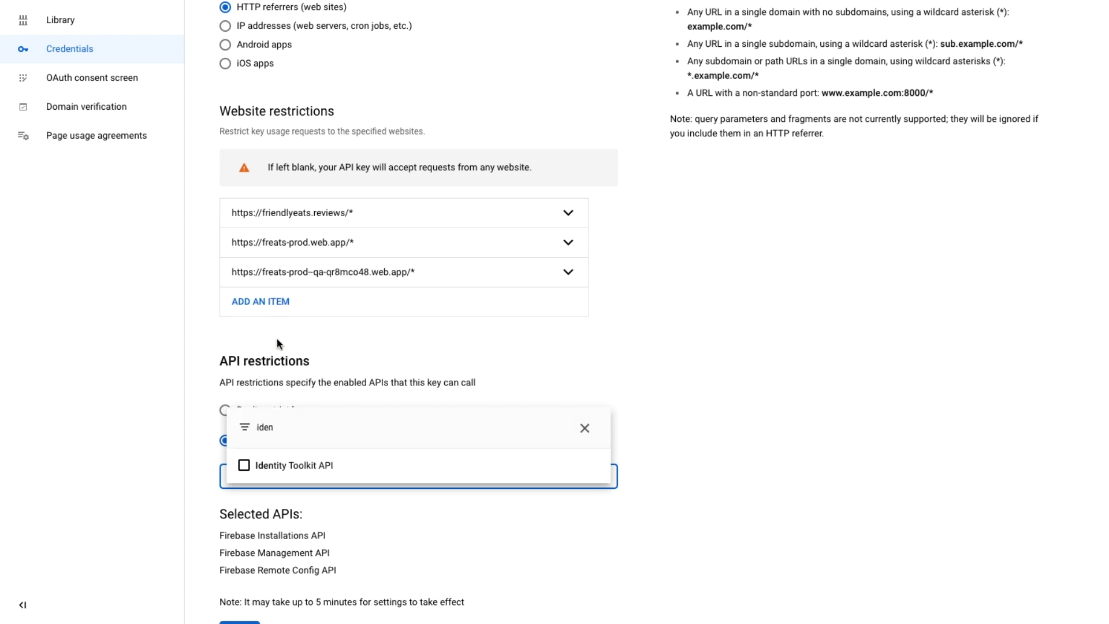
{"action": "left_click", "coordinate": [244, 465]}
{"action": "left_click", "coordinate": [471, 563]}
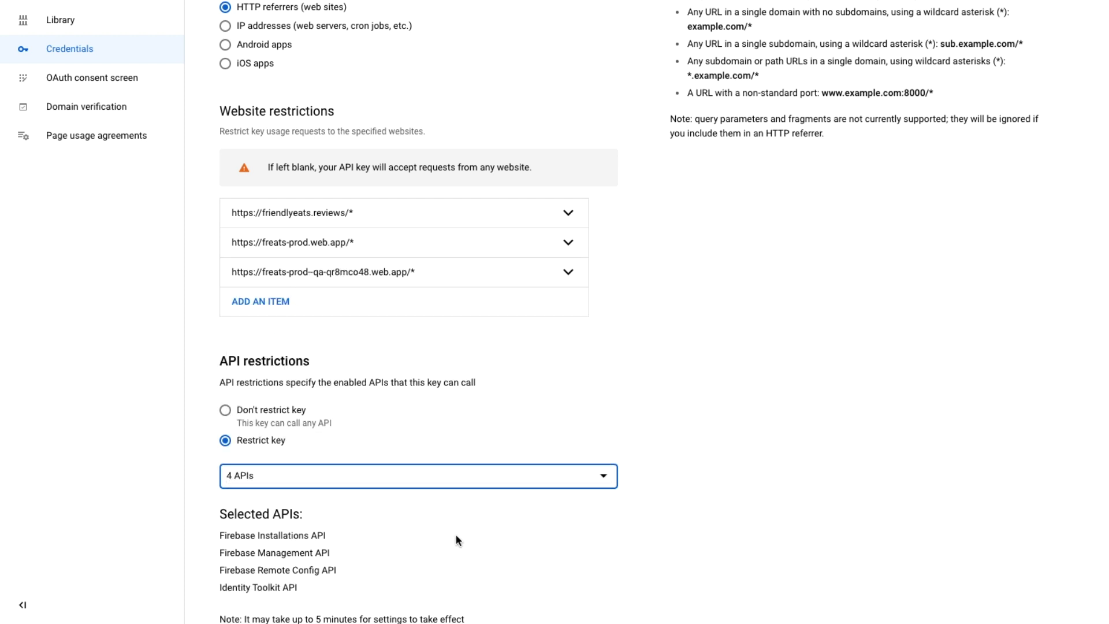
{"action": "scroll", "coordinate": [456, 537], "scroll_direction": "down", "scroll_amount": 1}
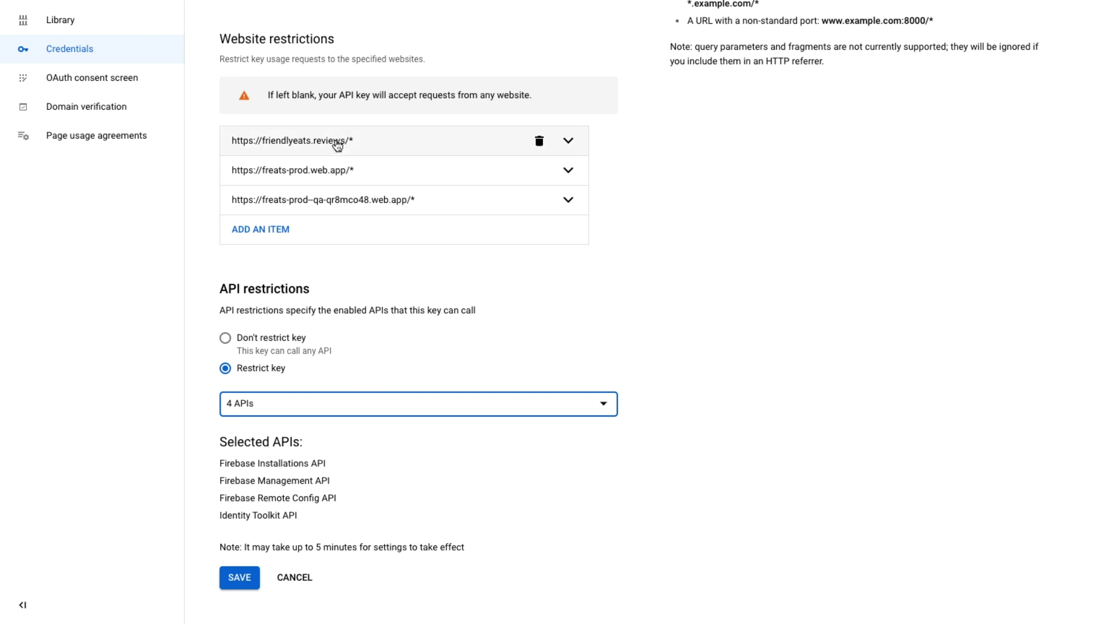
{"action": "left_click", "coordinate": [241, 577]}
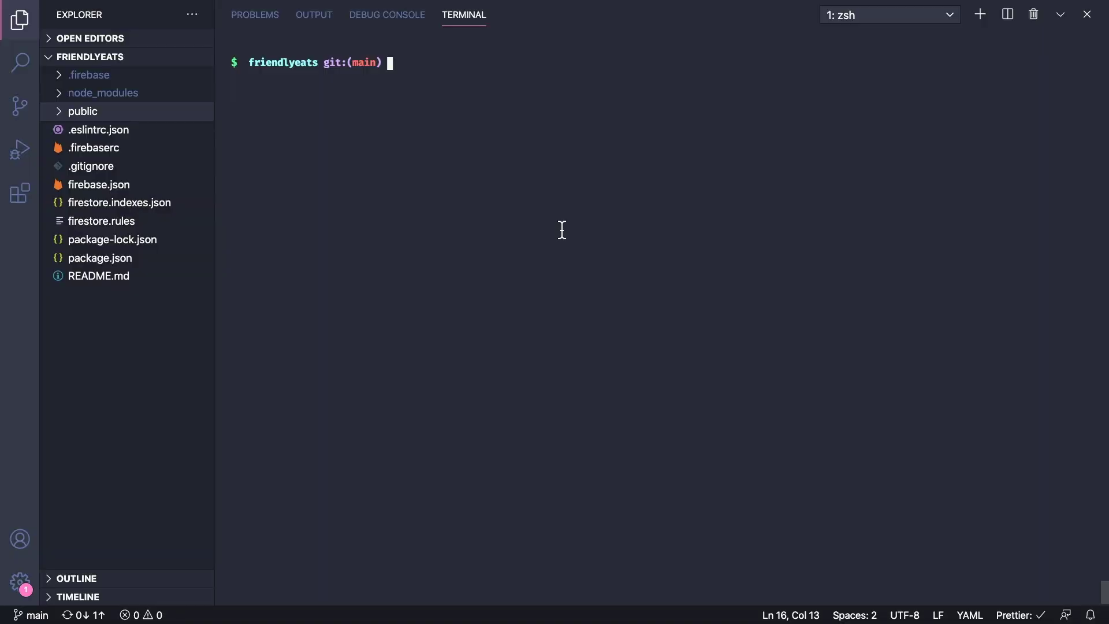
{"action": "type", "text": "fireb"}
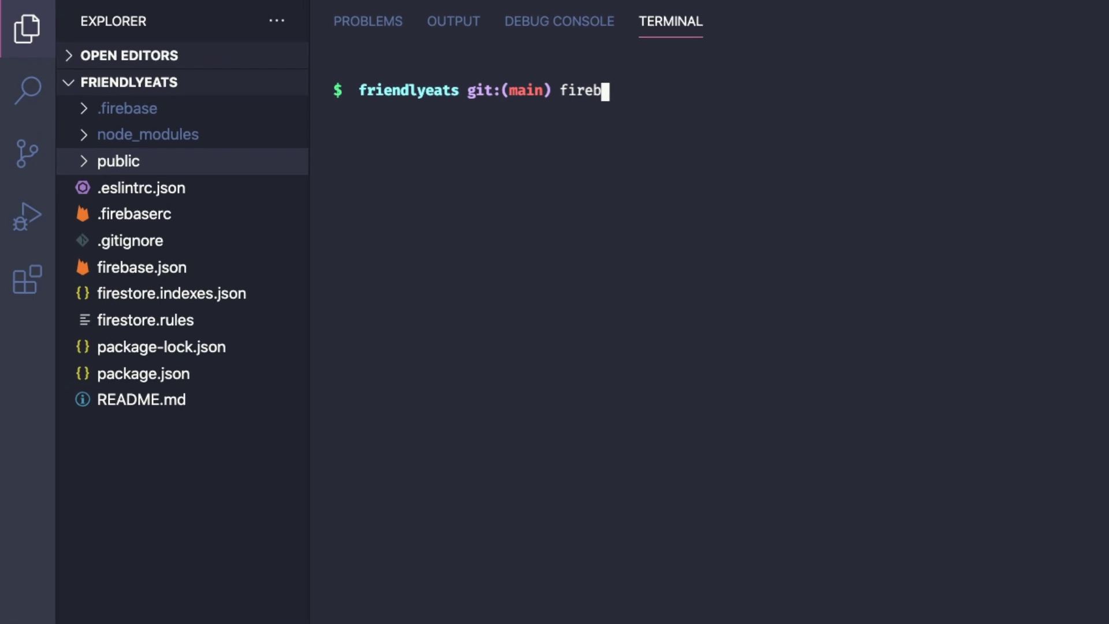
{"action": "type", "text": "ase use"}
List aliases with firebase use, then add freats-dev under alias dev via firebase use --add
{"action": "key", "text": "Return"}
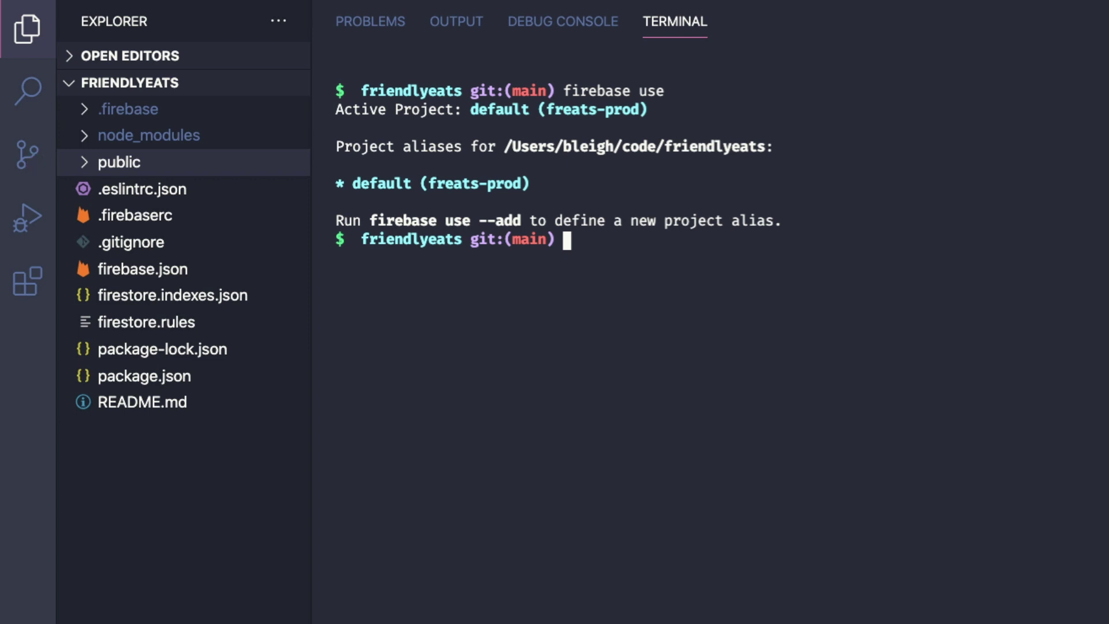
{"action": "type", "text": "firebase use --add"}
{"action": "key", "text": "Return"}
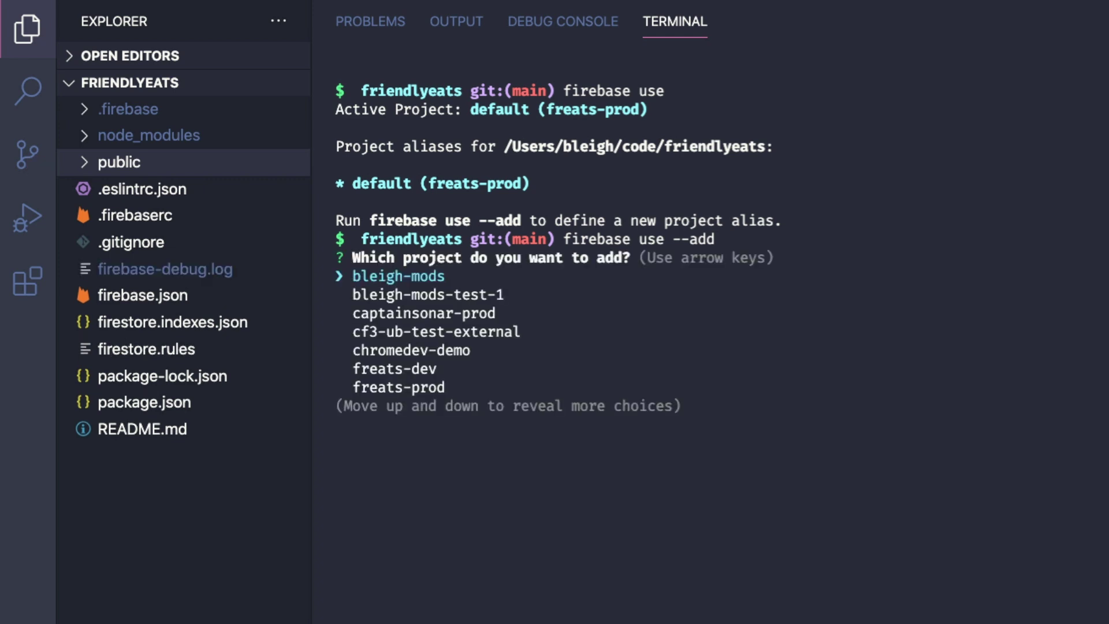
{"action": "key", "text": "Down"}
{"action": "key", "text": "Down"}
{"action": "key", "text": "Down"}
{"action": "key", "text": "Down"}
{"action": "key", "text": "Down"}
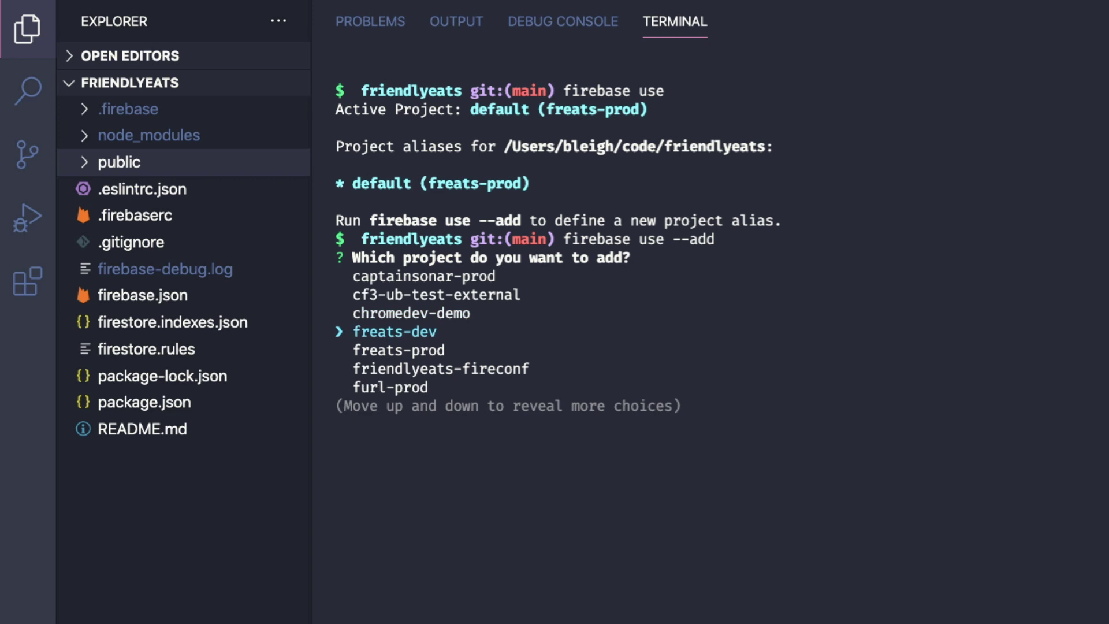
{"action": "key", "text": "Return"}
{"action": "type", "text": "dev"}
{"action": "key", "text": "Return"}
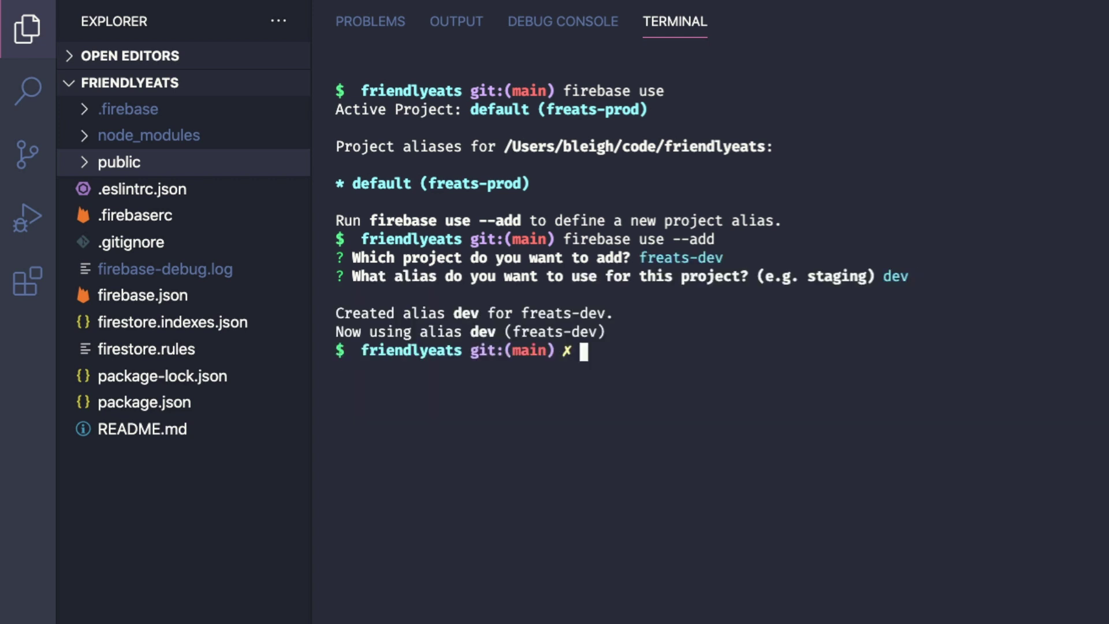
Rename the default alias in .firebaserc to prod and save the file
{"action": "left_click", "coordinate": [143, 216]}
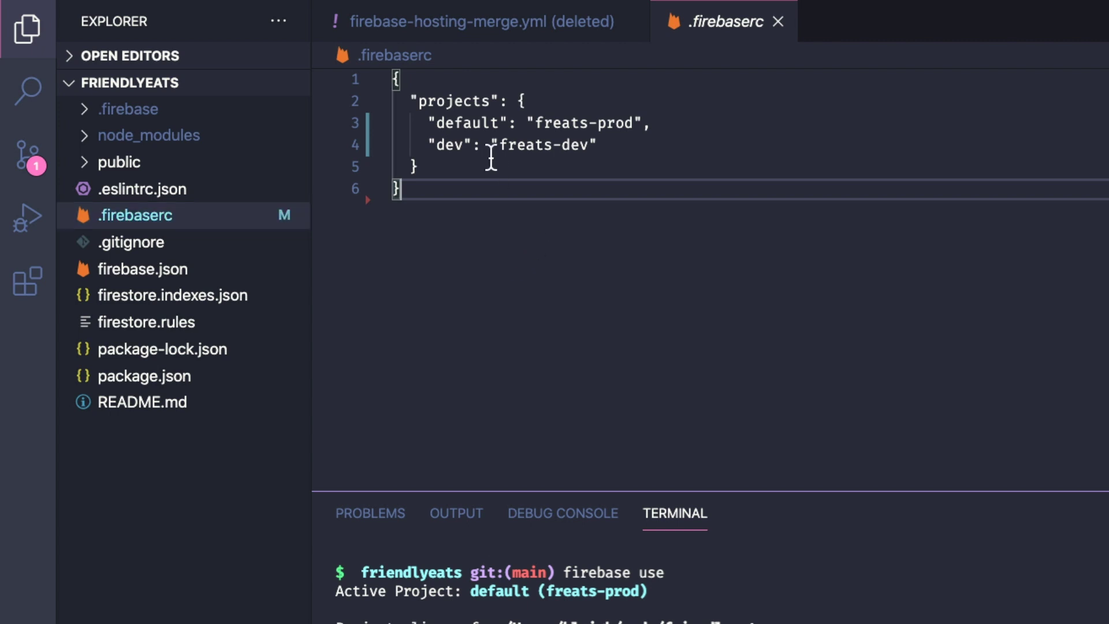
{"action": "left_click", "coordinate": [464, 123]}
{"action": "double_click", "coordinate": [446, 144]}
{"action": "double_click", "coordinate": [446, 122]}
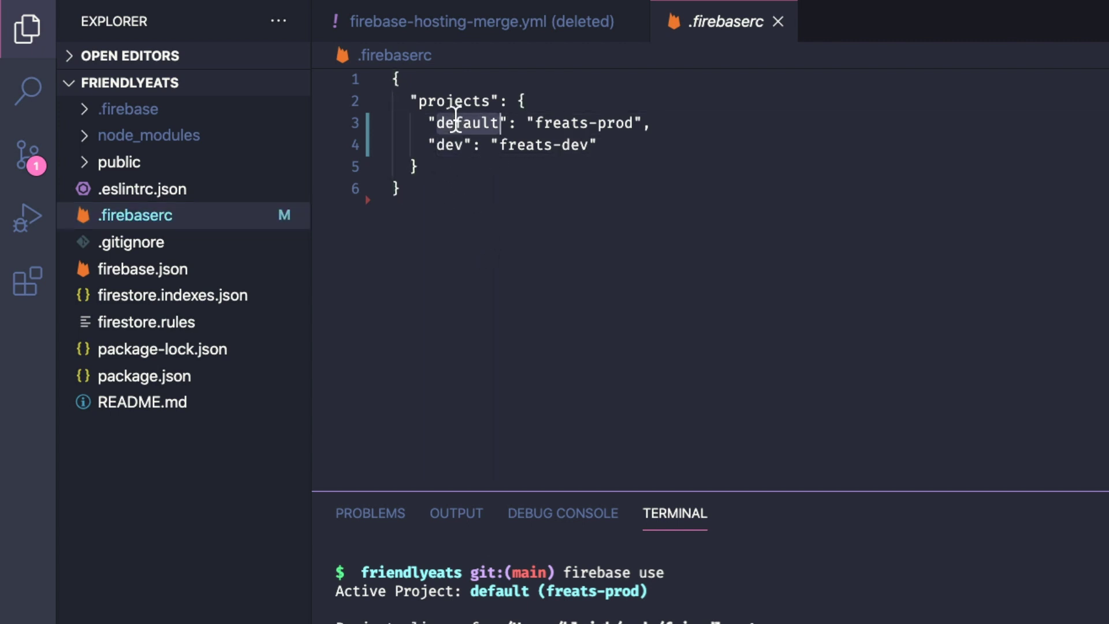
{"action": "type", "text": "prod"}
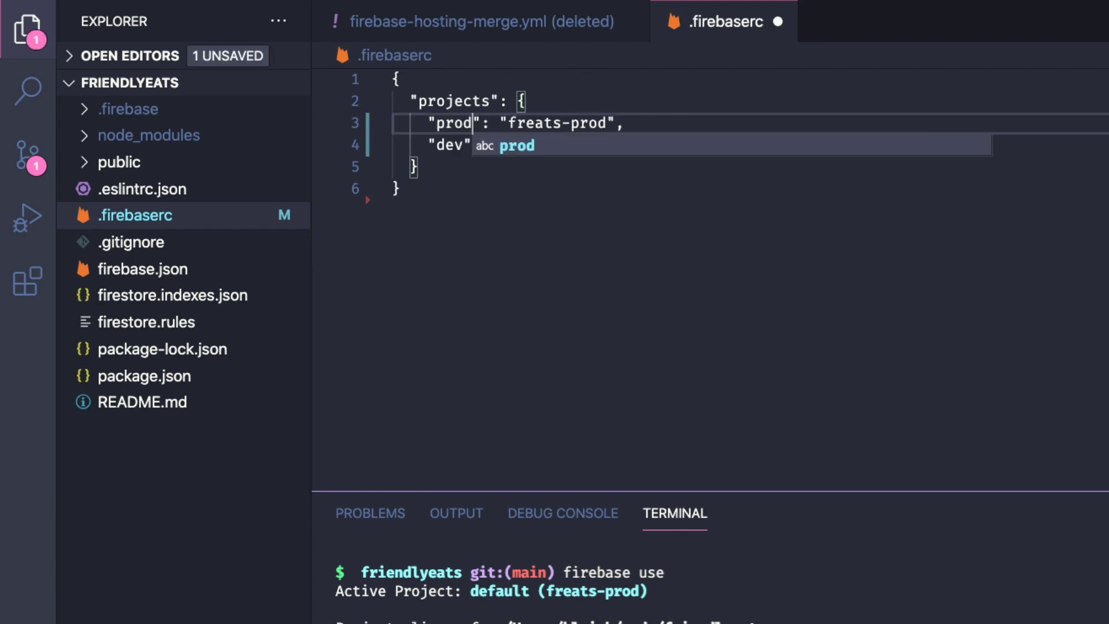
{"action": "key", "text": "ctrl+s"}
{"action": "left_click", "coordinate": [460, 336]}
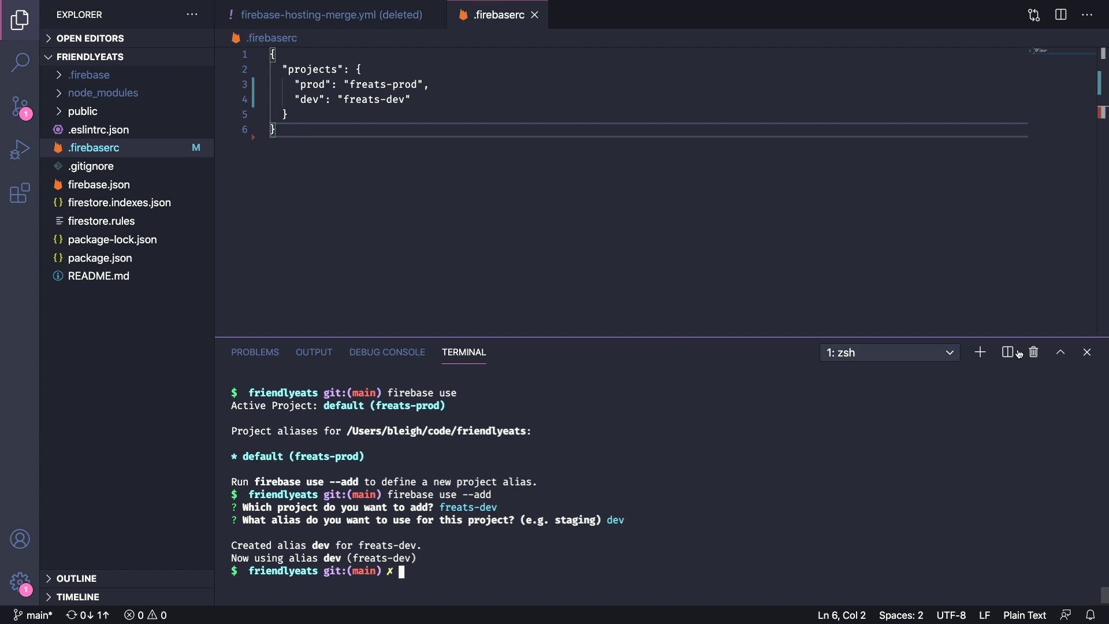
{"action": "type", "text": "firebase use dev"}
Switch aliases with firebase use dev and firebase use prod, then deploy hosting to dev
{"action": "key", "text": "Return"}
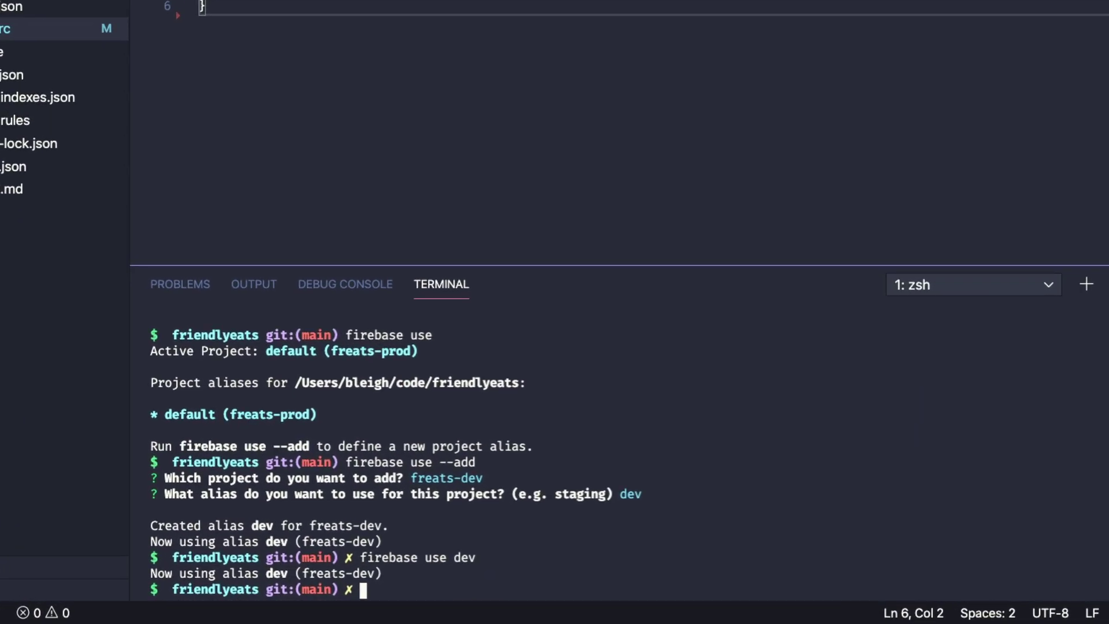
{"action": "type", "text": "firebase use prod"}
{"action": "key", "text": "Return"}
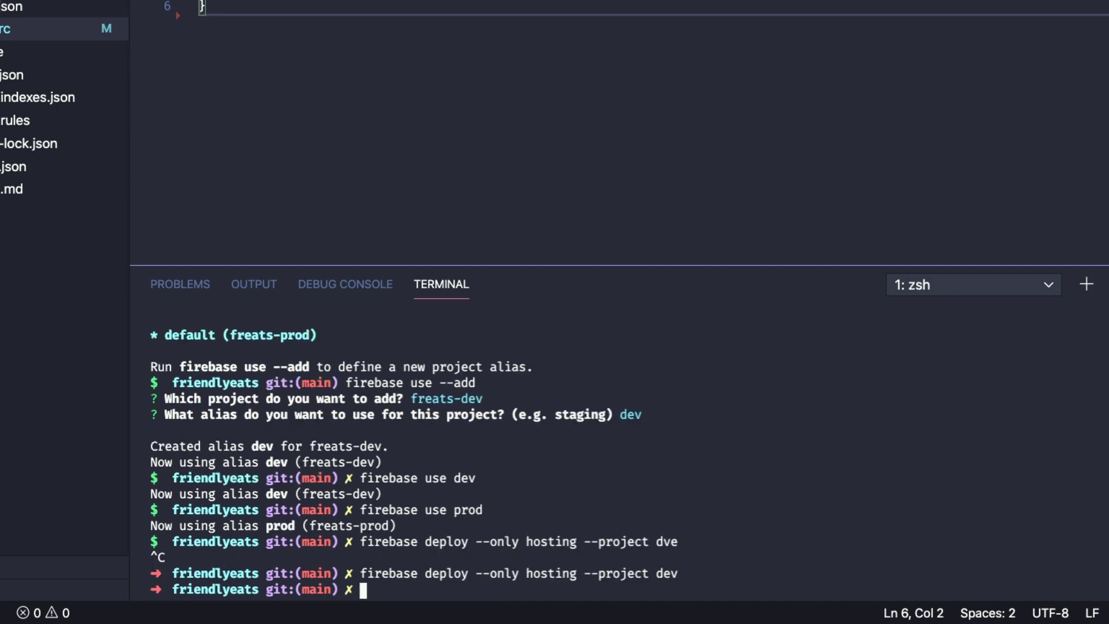
{"action": "type", "text": "firebase deploy --only hosting --project dev"}
{"action": "key", "text": "Return"}
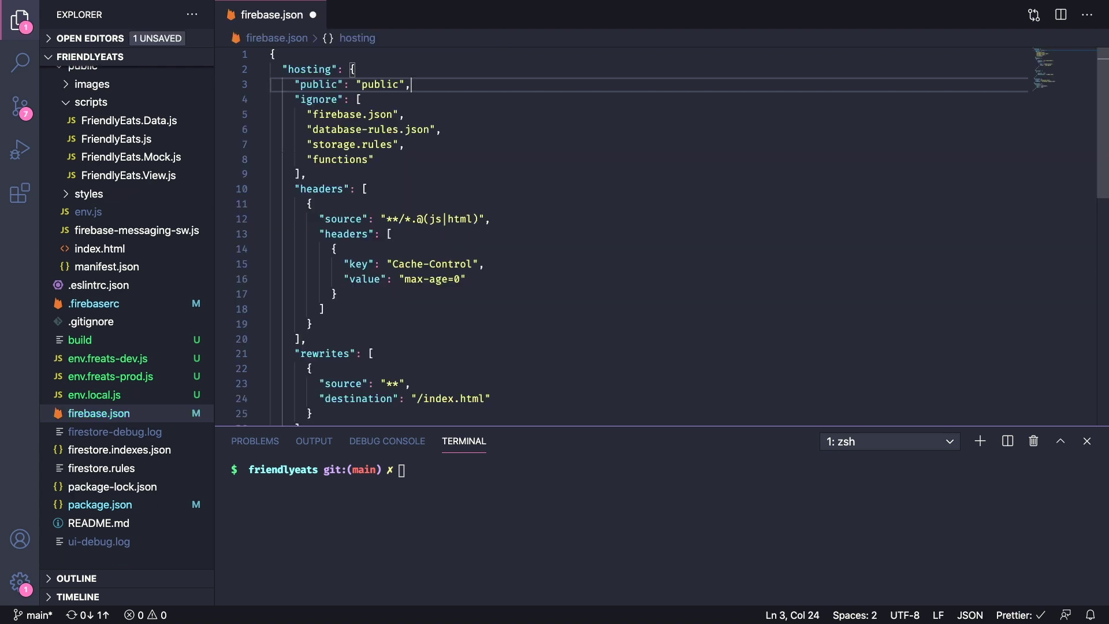
Add "predeploy": ["npm ci", "npm run build"] under hosting in firebase.json and save it
{"action": "key", "text": "Return"}
{"action": "type", "text": "\""}
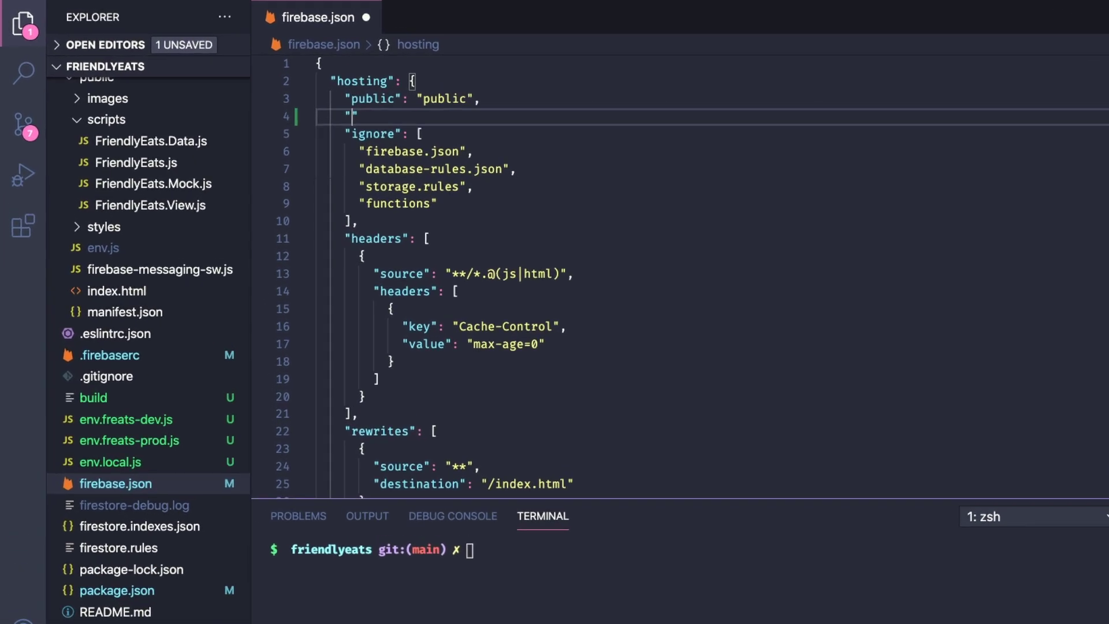
{"action": "type", "text": "predeploy\": [\"npm ci"}
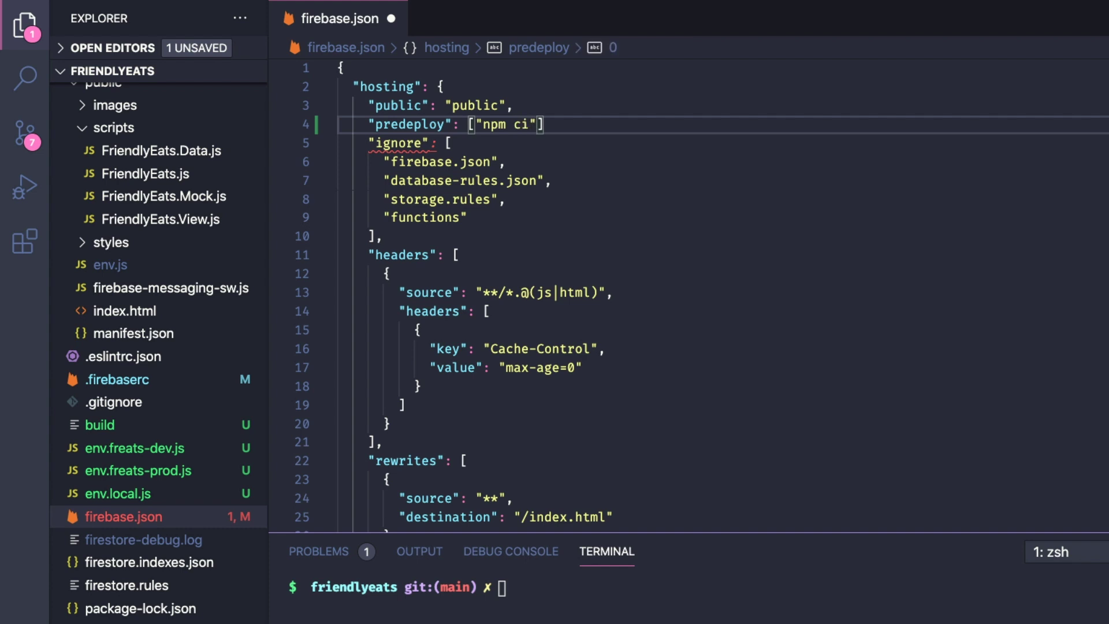
{"action": "type", "text": "\", \"npm run build\"],"}
{"action": "key", "text": "ctrl+s"}
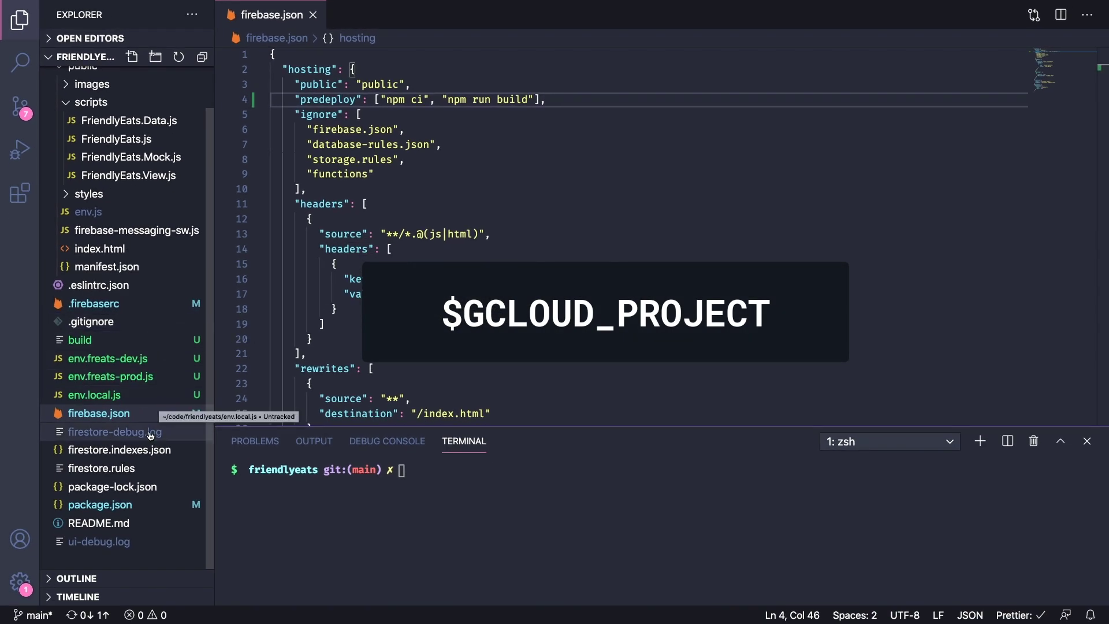
In package.json, add an env script line after start, edit the build script, and save
{"action": "left_click", "coordinate": [143, 510]}
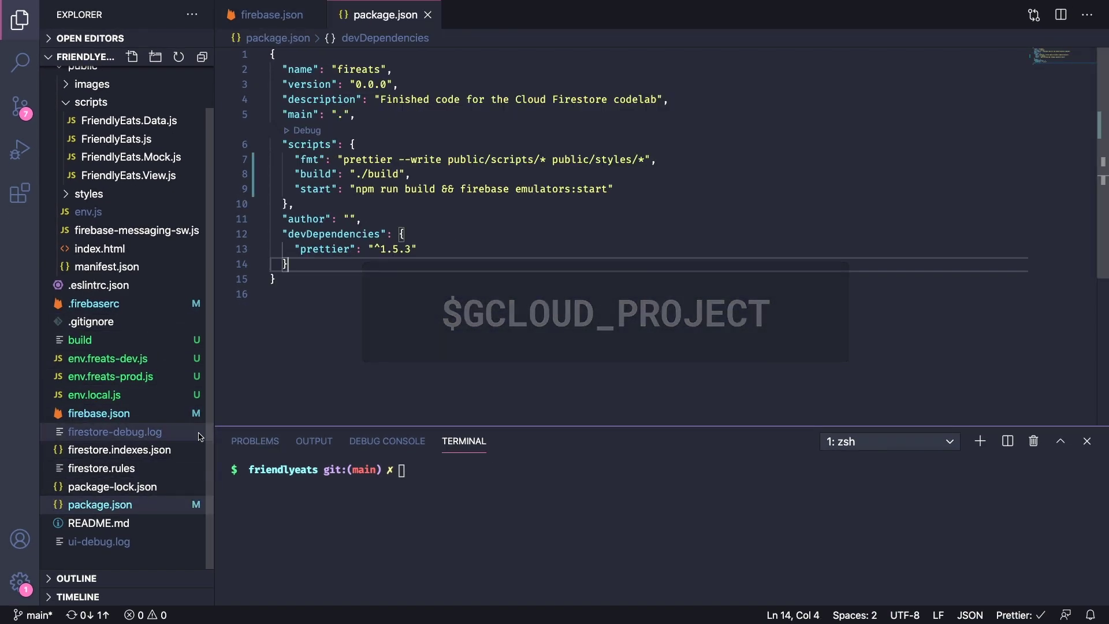
{"action": "left_click", "coordinate": [372, 205]}
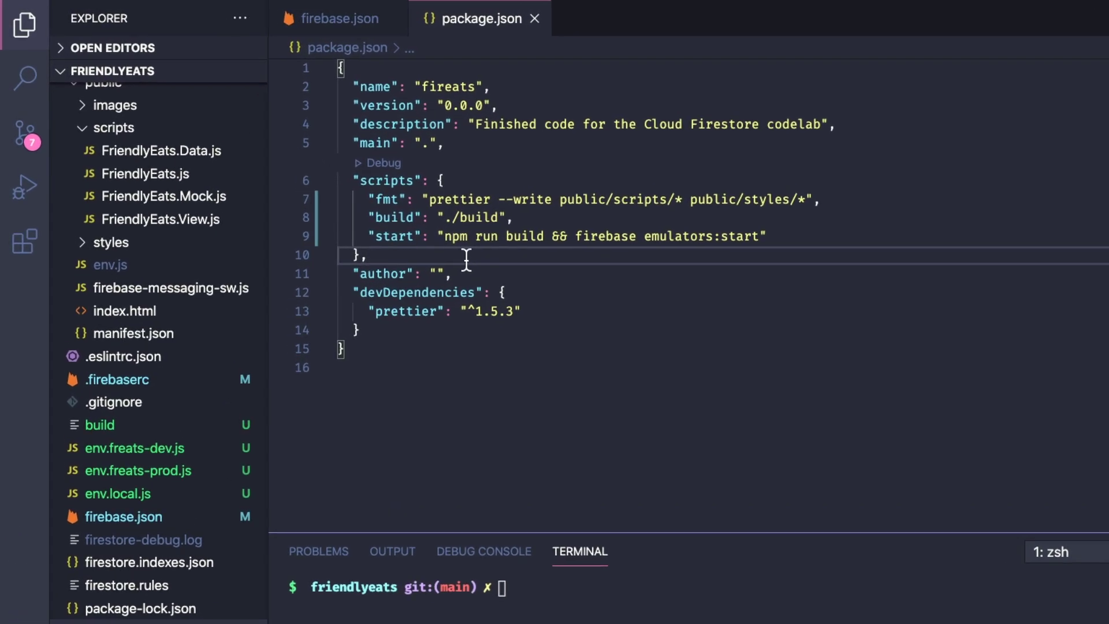
{"action": "key", "text": "Up"}
{"action": "key", "text": "End"}
{"action": "type", "text": ","}
{"action": "key", "text": "Return"}
{"action": "type", "text": "\"env\": \""}
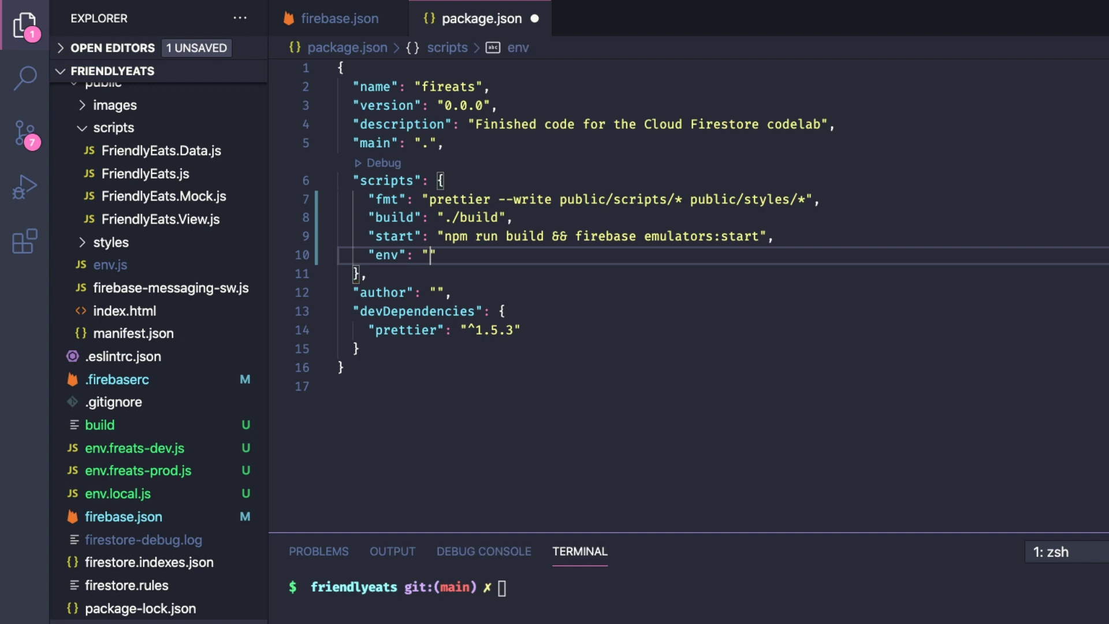
{"action": "type", "text": "cp "}
{"action": "type", "text": "env.${GCLOUD_PROJECT:-"}
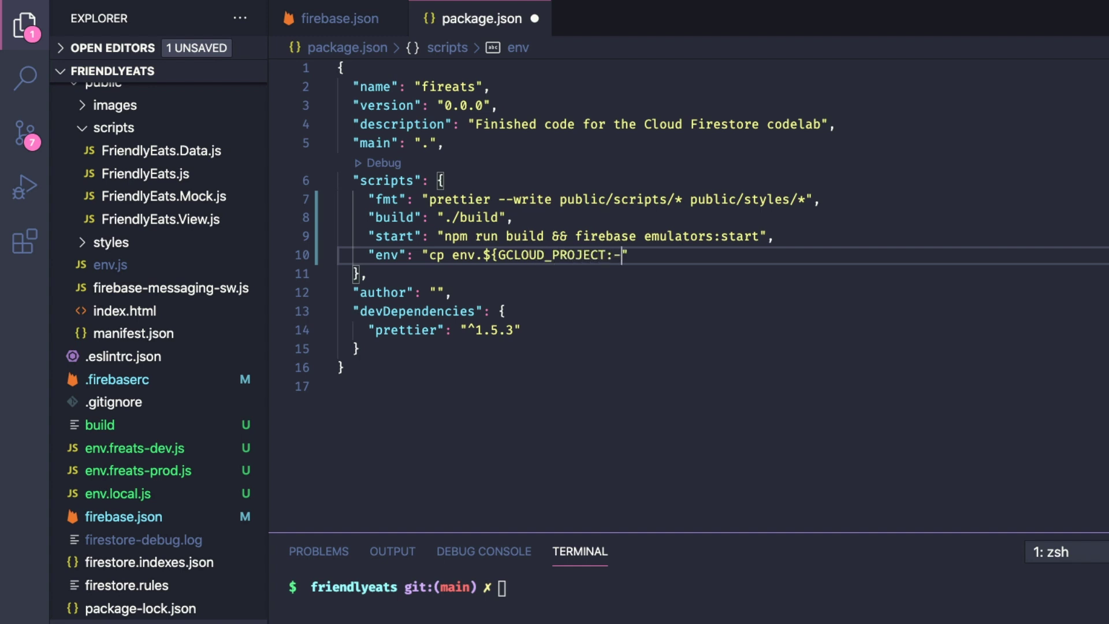
{"action": "type", "text": "local}.js public/env.js"}
{"action": "key", "text": "Up"}
{"action": "key", "text": "Up"}
{"action": "key", "text": "alt+Left"}
{"action": "key", "text": "alt+Left"}
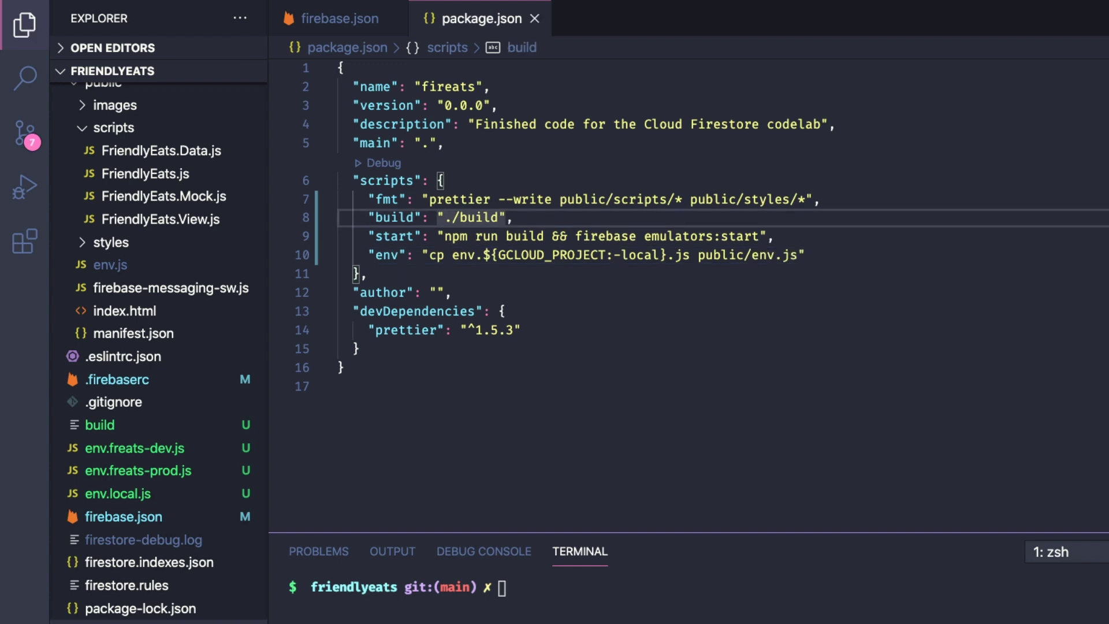
{"action": "type", "text": "npm run env &&"}
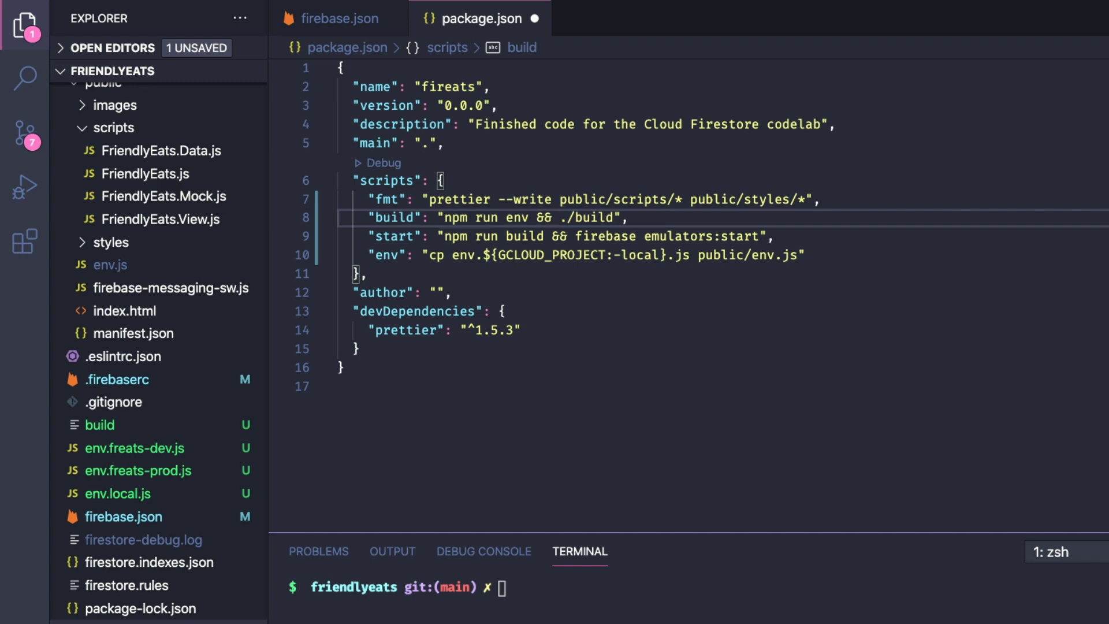
{"action": "key", "text": "ctrl+s"}
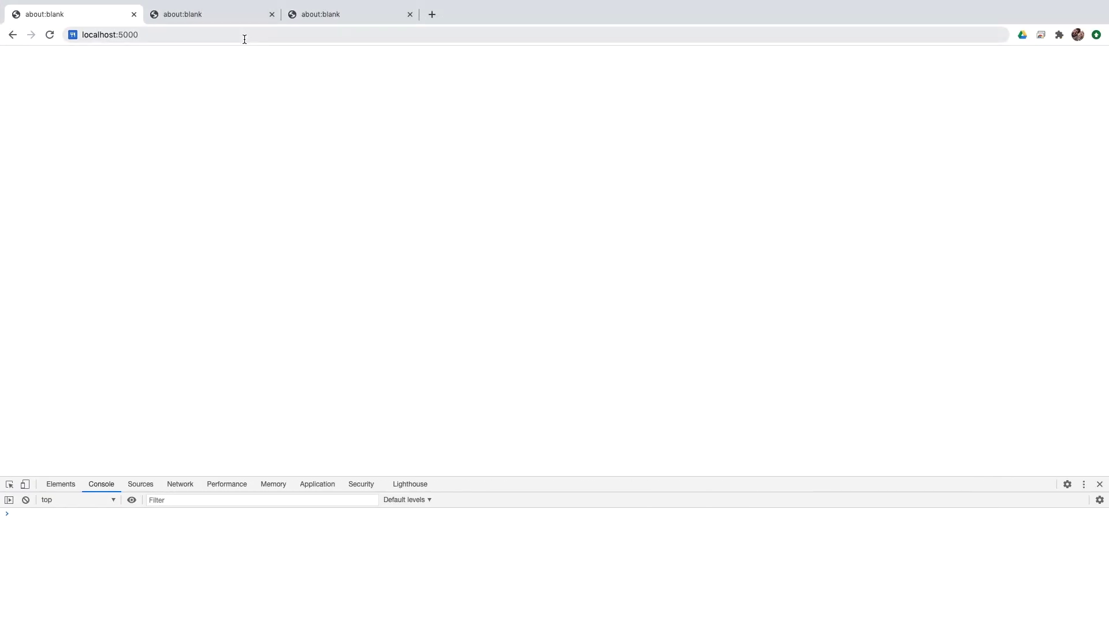
Load localhost:5000, freats-dev.web.app and friendlyeats.reviews in three Chrome tabs
{"action": "left_click", "coordinate": [244, 36]}
{"action": "key", "text": "Return"}
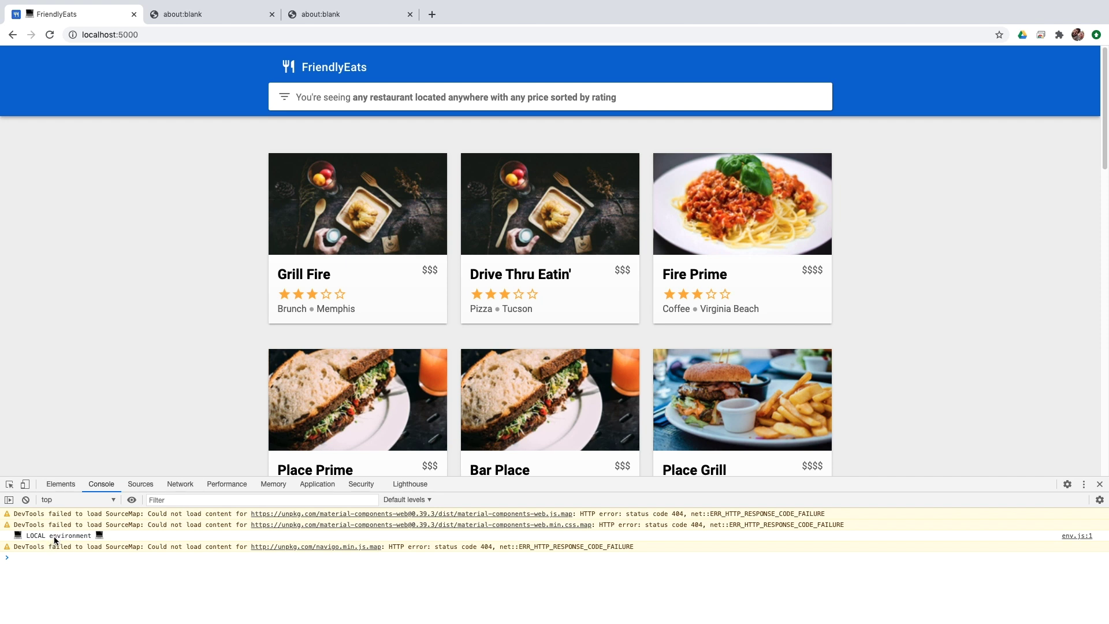
{"action": "key", "text": "ctrl+Tab"}
{"action": "left_click", "coordinate": [214, 37]}
{"action": "key", "text": "Return"}
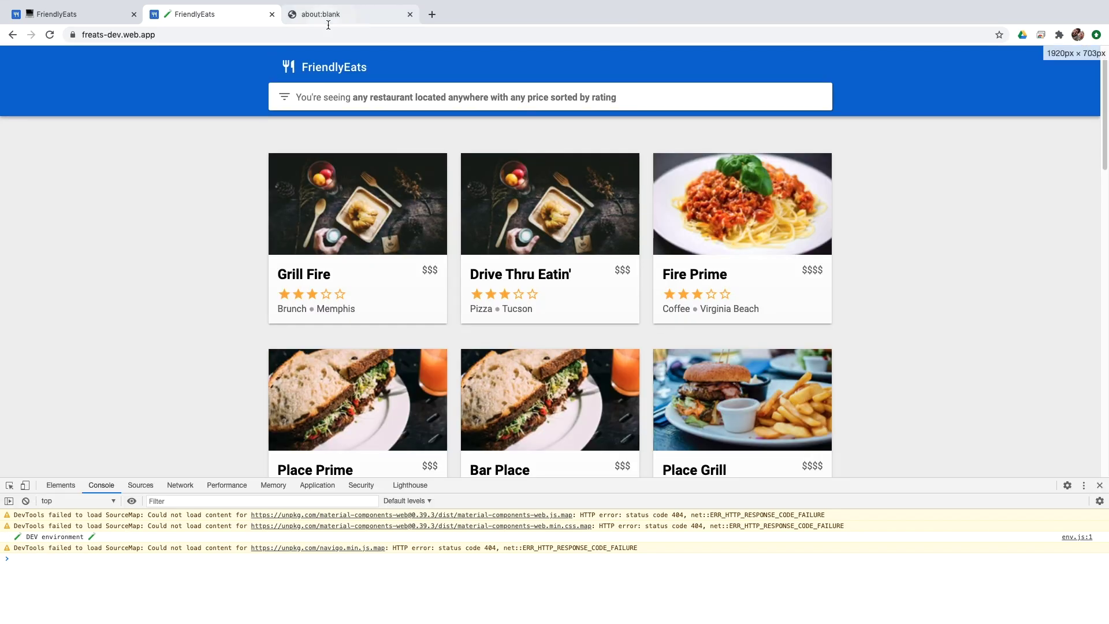
{"action": "left_click", "coordinate": [343, 15]}
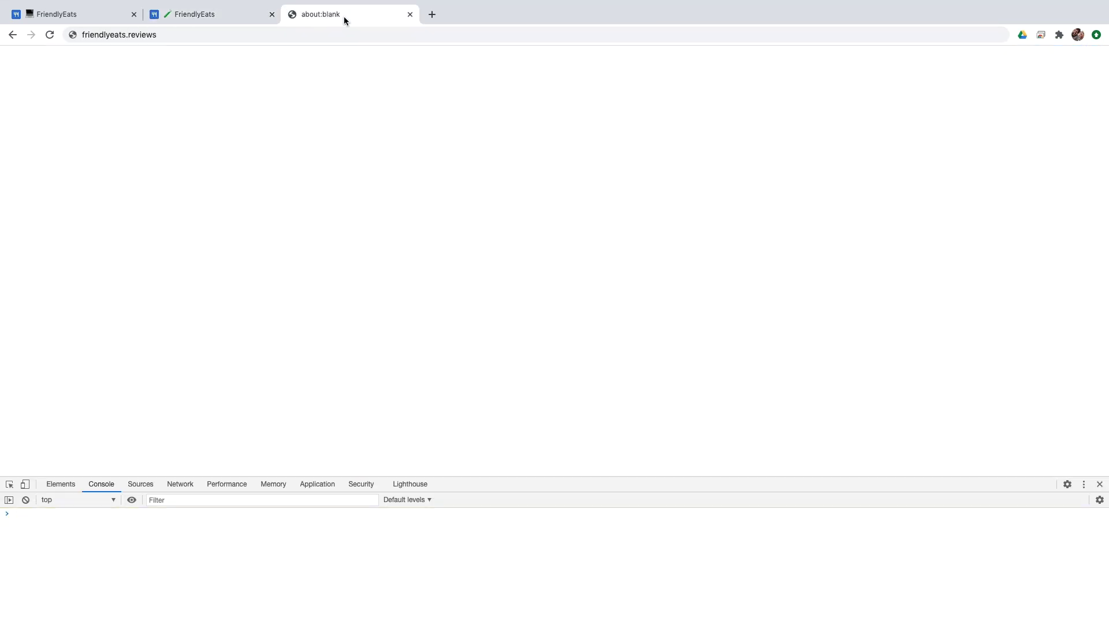
{"action": "left_click", "coordinate": [134, 35]}
{"action": "key", "text": "Return"}
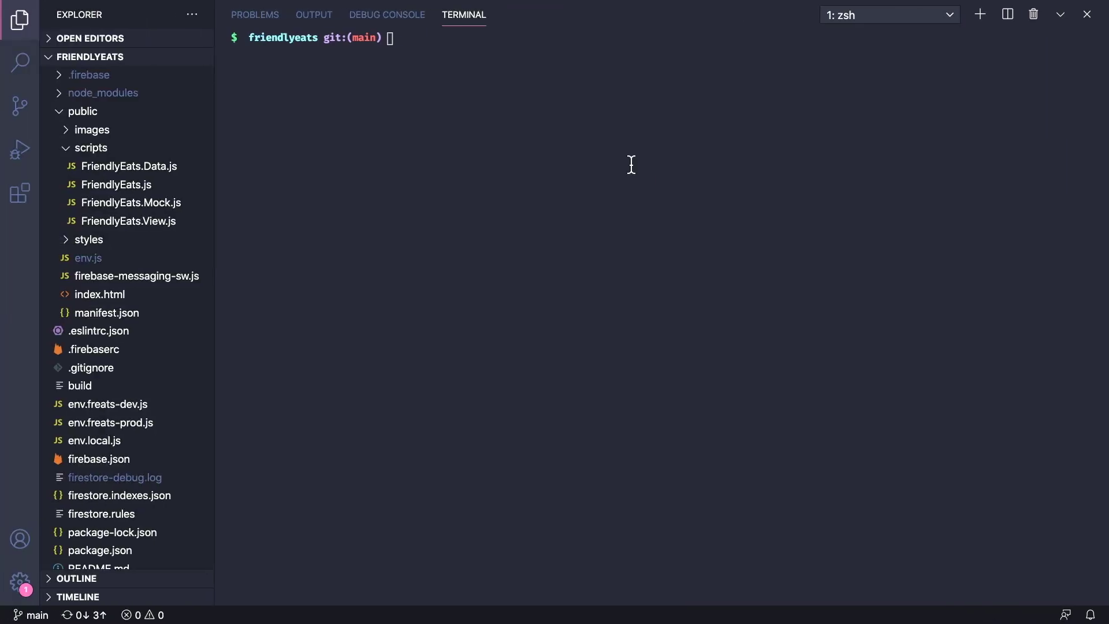
{"action": "type", "text": "fi"}
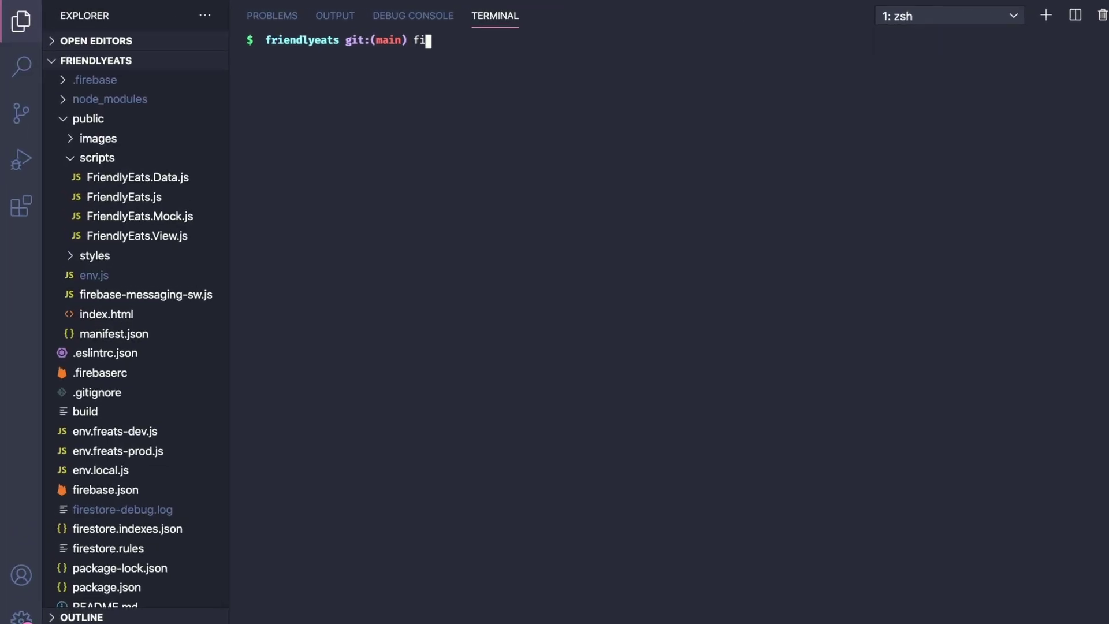
{"action": "type", "text": "rebase init hosting:github"}
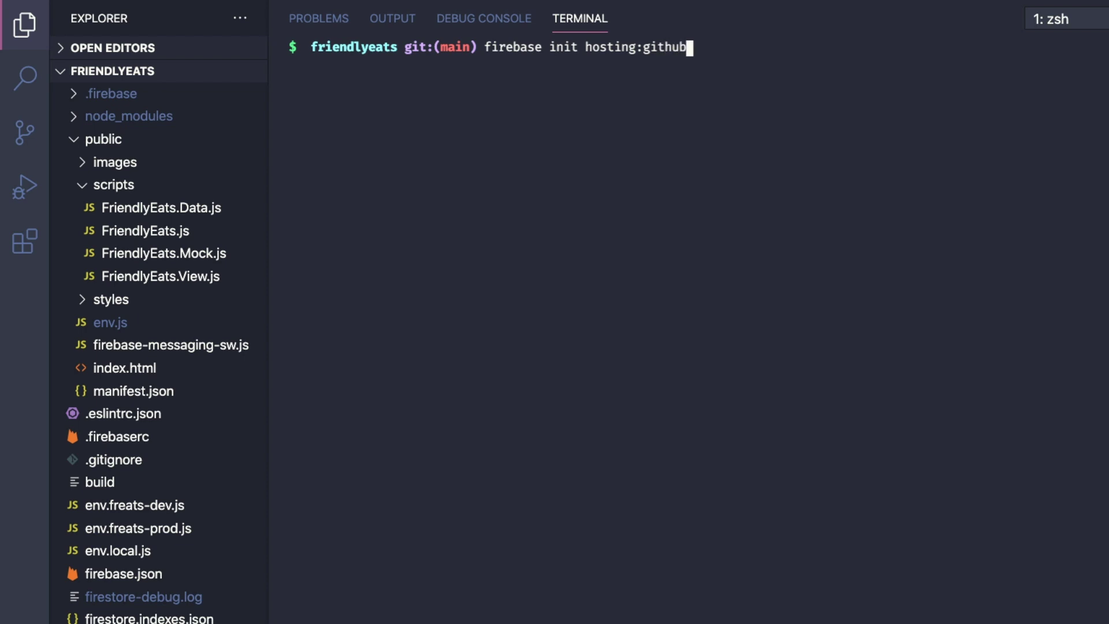
Run firebase init hosting:github: suggested repo, no build script, merge deploys on, branch confirmed
{"action": "key", "text": "Return"}
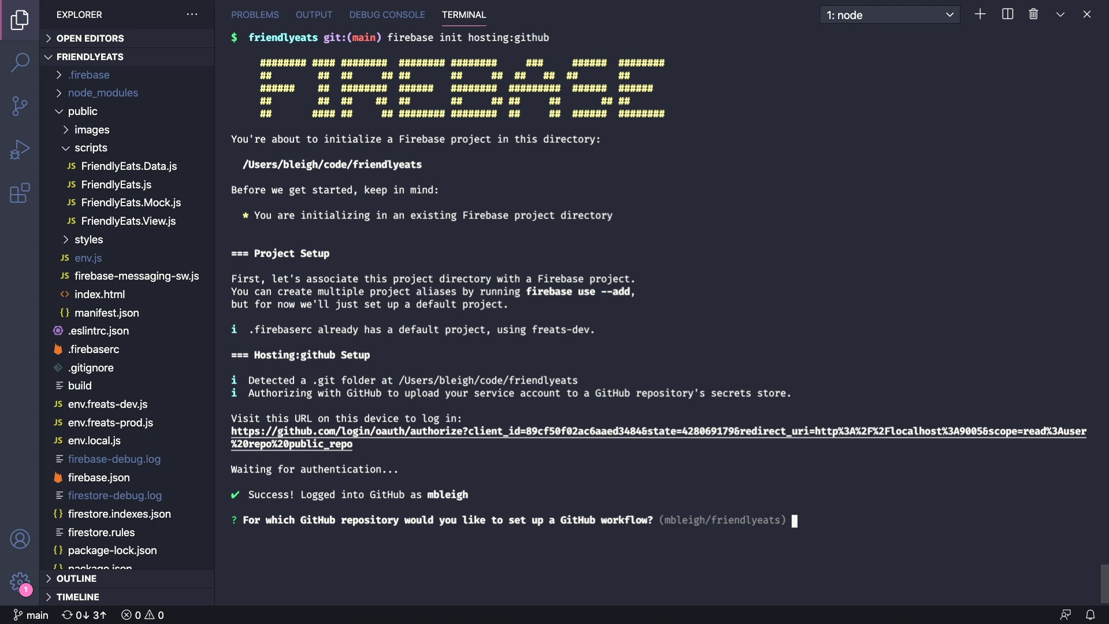
{"action": "key", "text": "Return"}
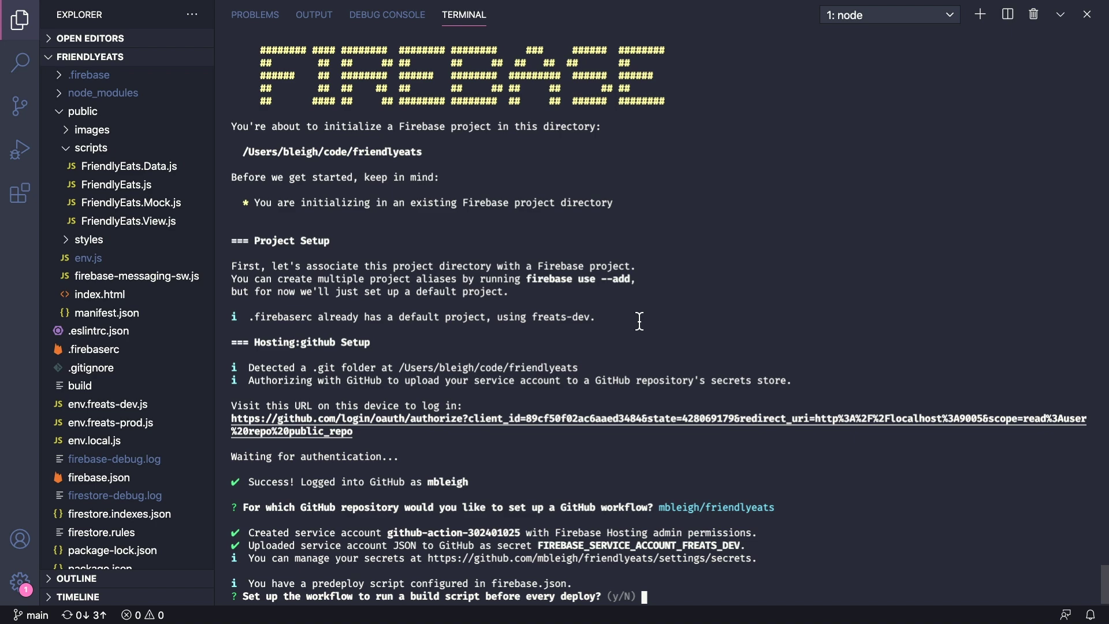
{"action": "key", "text": "Return"}
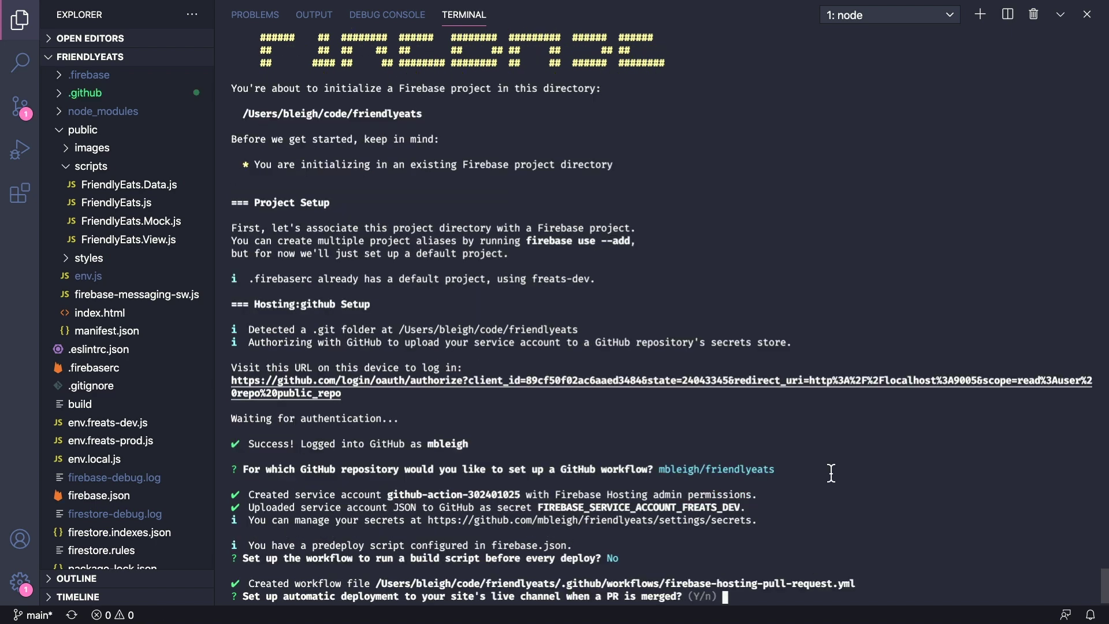
{"action": "key", "text": "Return"}
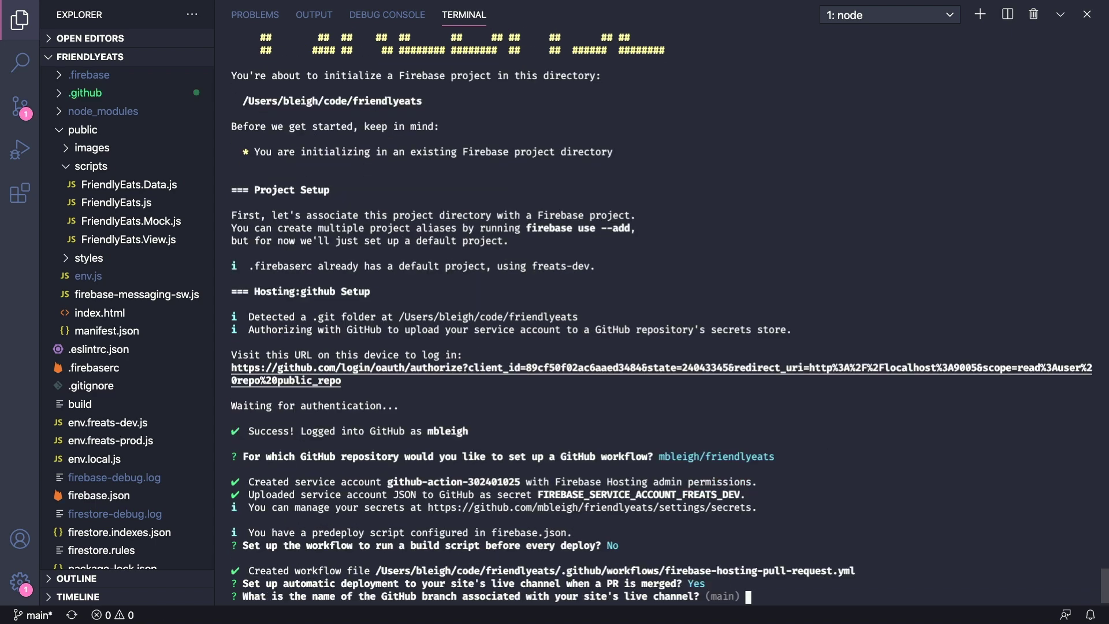
{"action": "type", "text": "dev"}
{"action": "key", "text": "Return"}
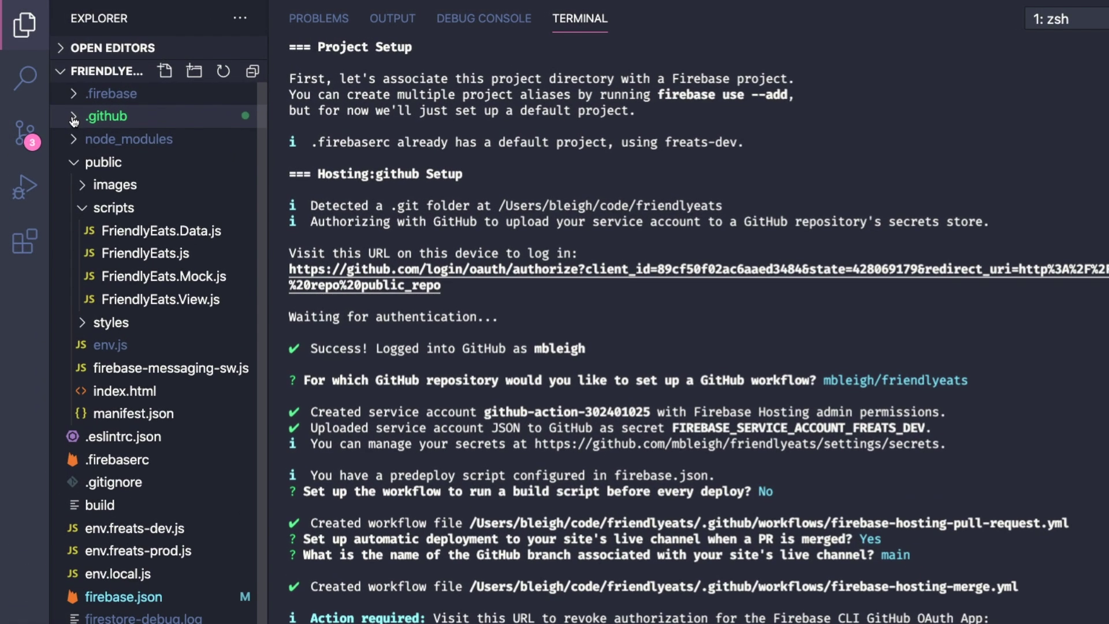
Expand .github/workflows and view firebase-hosting-pull-request.yml, then firebase-hosting-merge.yml
{"action": "left_click", "coordinate": [73, 120]}
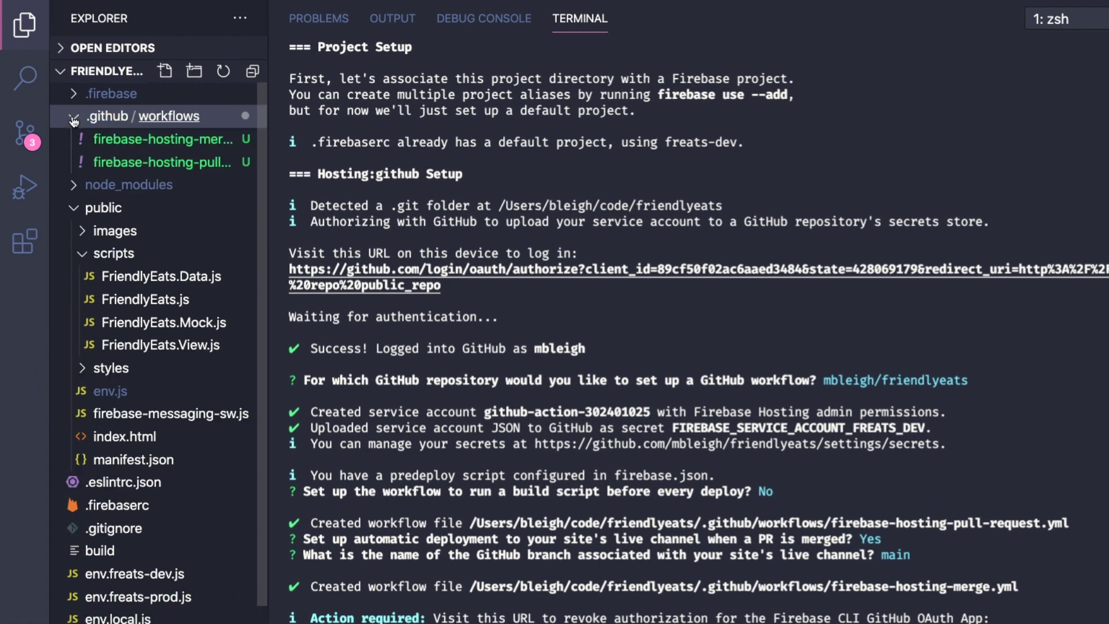
{"action": "left_click", "coordinate": [187, 164]}
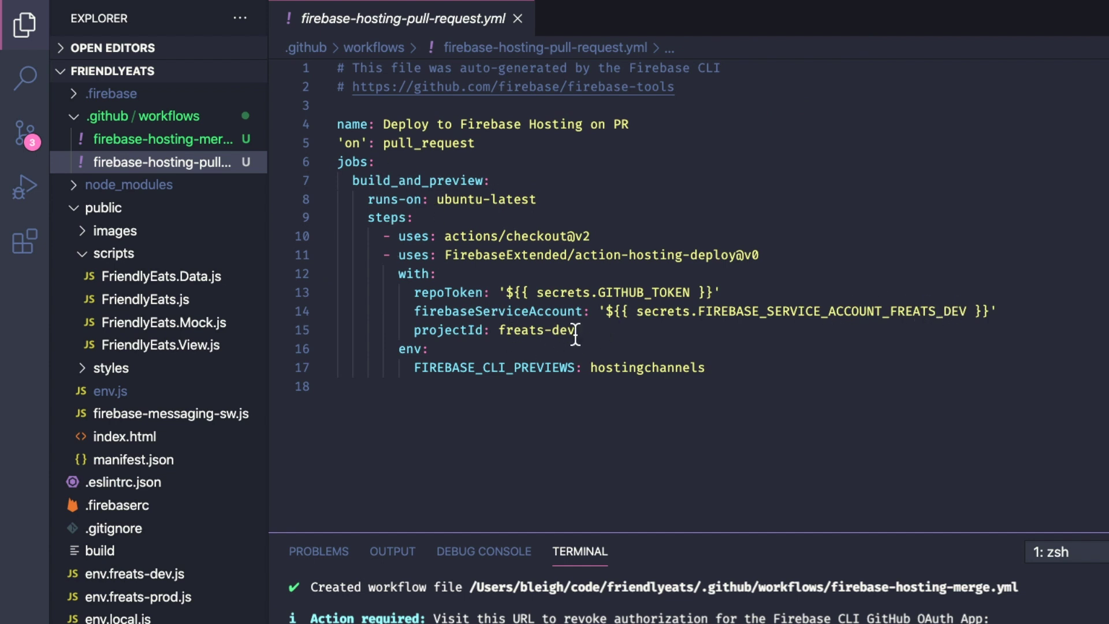
{"action": "left_click", "coordinate": [162, 138]}
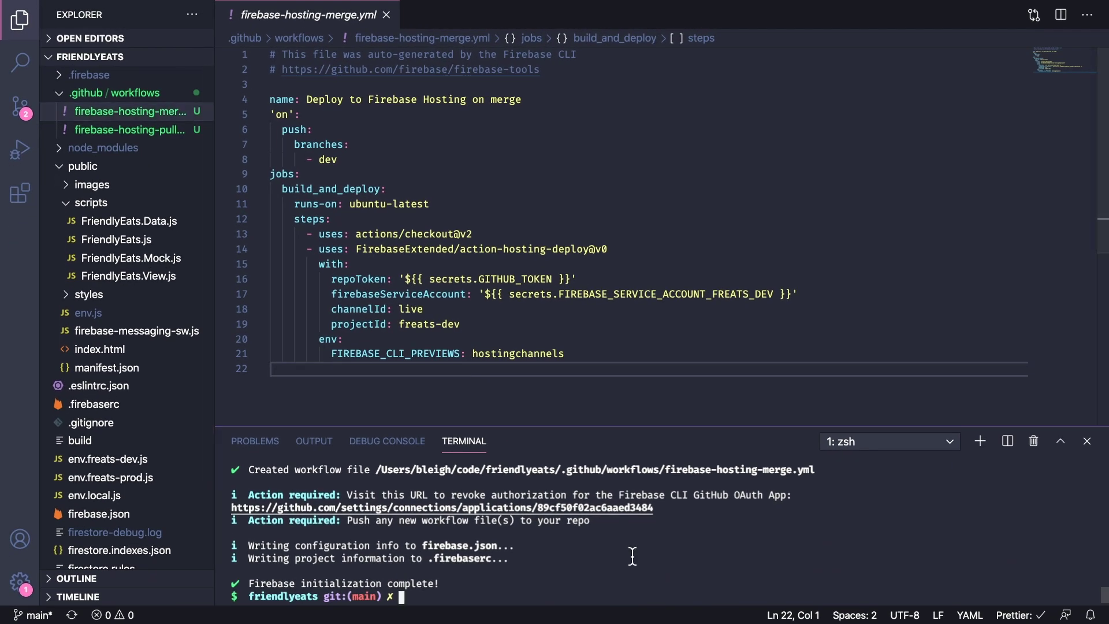
{"action": "type", "text": "cp .github/workflows/"}
Copy the merge workflow to firebase-hosting-merge-prod.yml and open the new file
{"action": "key", "text": "Tab"}
{"action": "type", "text": "m"}
{"action": "key", "text": "Tab"}
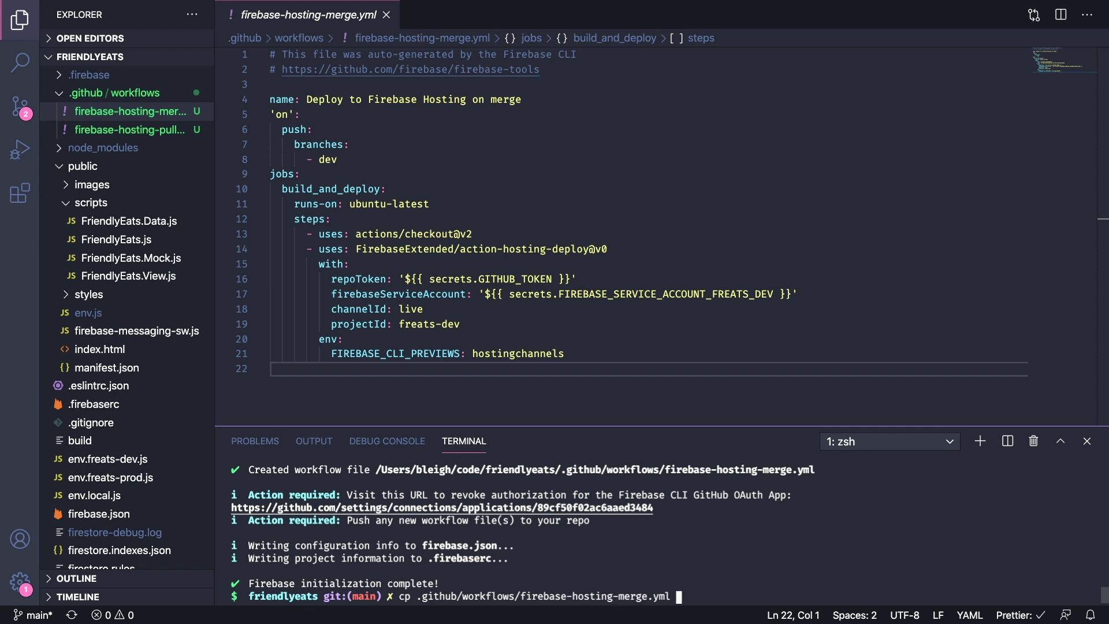
{"action": "type", "text": ".github/workflows/firebase-hosting-merge-prod.yml"}
{"action": "key", "text": "Return"}
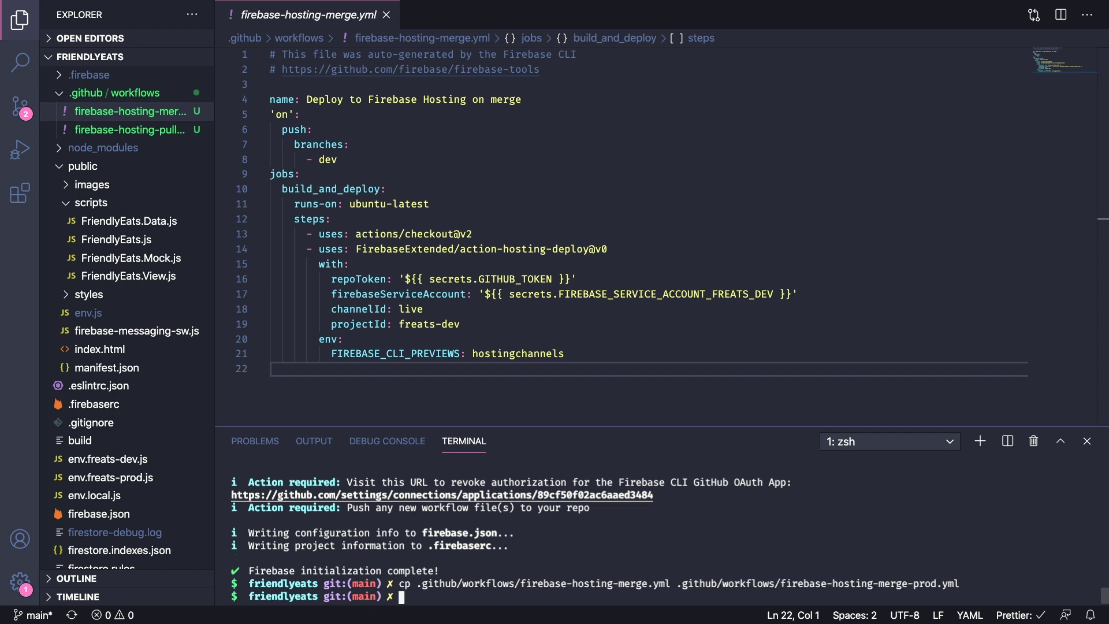
{"action": "left_click", "coordinate": [130, 111]}
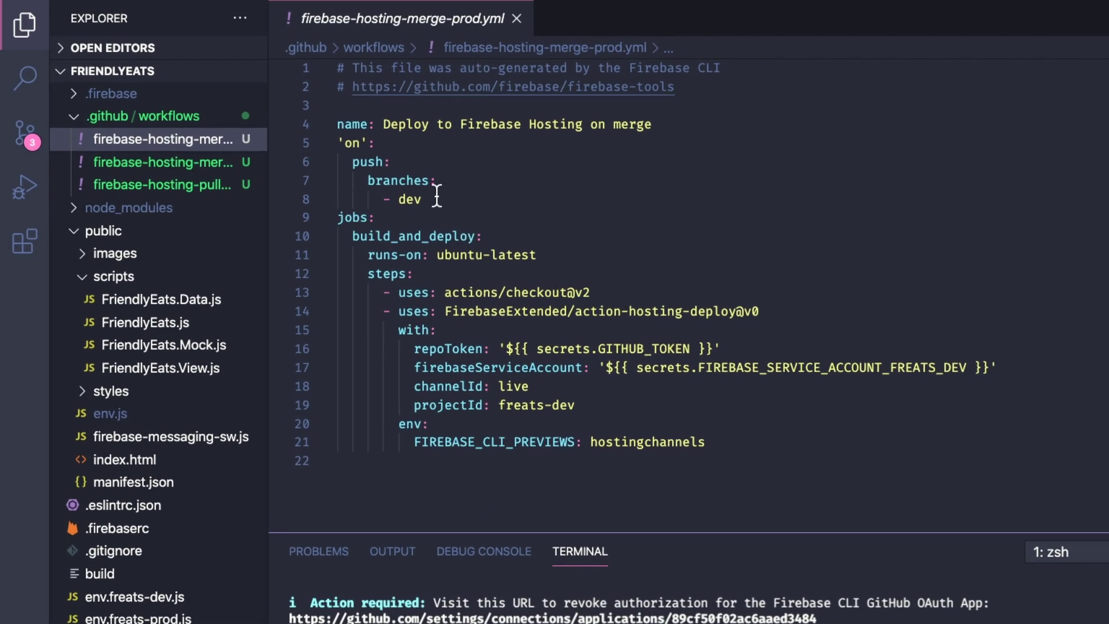
Set branch to main, secret to FREATS_PROD, projectId to freats-prod, channelId to qa, and save
{"action": "double_click", "coordinate": [427, 199]}
{"action": "type", "text": "main"}
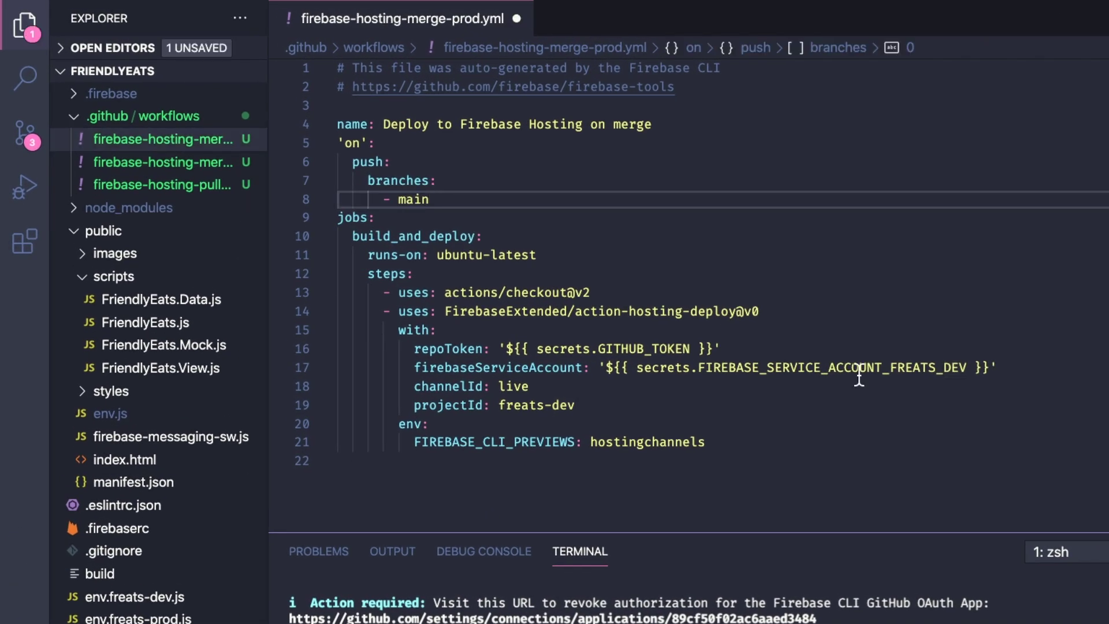
{"action": "left_click", "coordinate": [967, 367]}
{"action": "key", "text": "BackSpace"}
{"action": "key", "text": "BackSpace"}
{"action": "key", "text": "BackSpace"}
{"action": "type", "text": "PROD"}
{"action": "double_click", "coordinate": [561, 405]}
{"action": "key", "text": "BackSpace"}
{"action": "type", "text": "["}
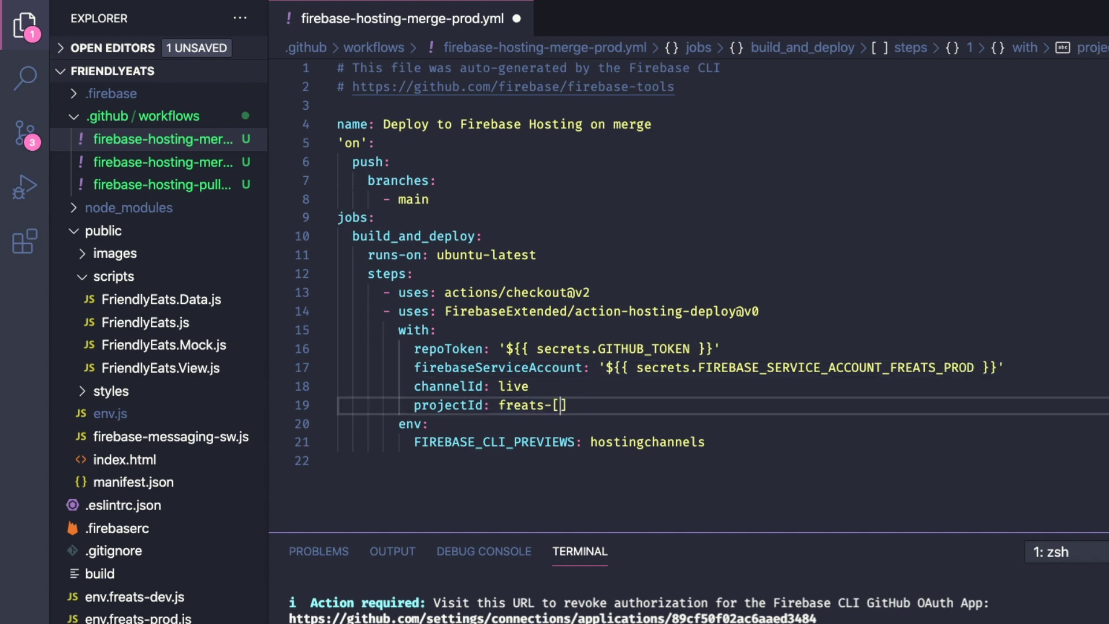
{"action": "type", "text": "prod"}
{"action": "double_click", "coordinate": [513, 387]}
{"action": "key", "text": "BackSpace"}
{"action": "type", "text": "qa"}
{"action": "key", "text": "ctrl+s"}
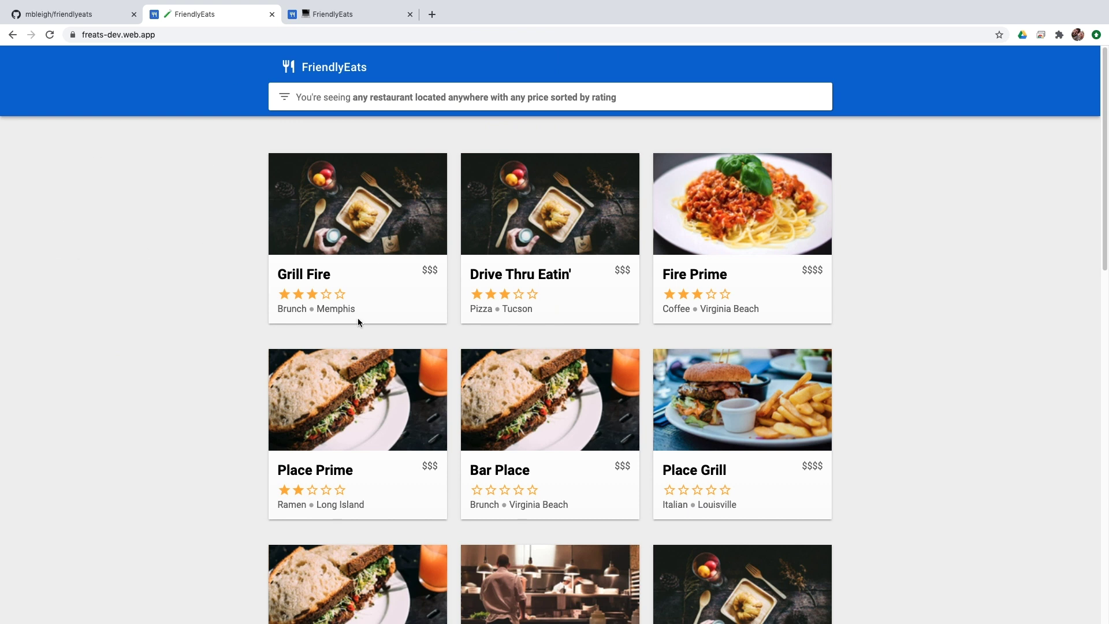
View Fire Prime's reviews on freats-dev, then Drive Thru Eatin' reviews on localhost:5000
{"action": "left_click", "coordinate": [757, 231]}
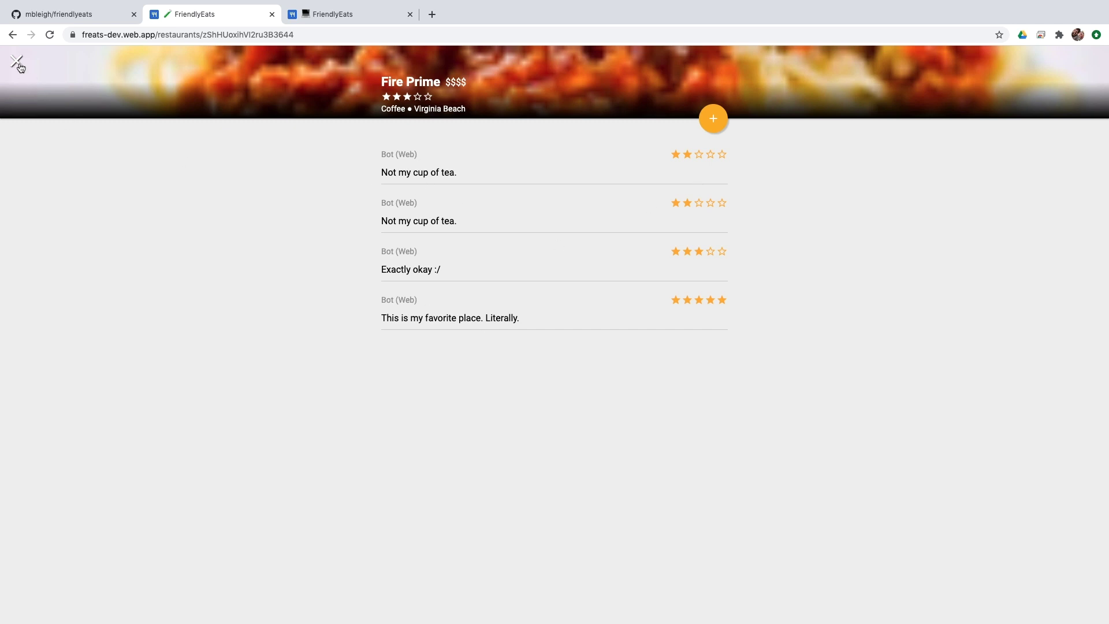
{"action": "left_click", "coordinate": [18, 62]}
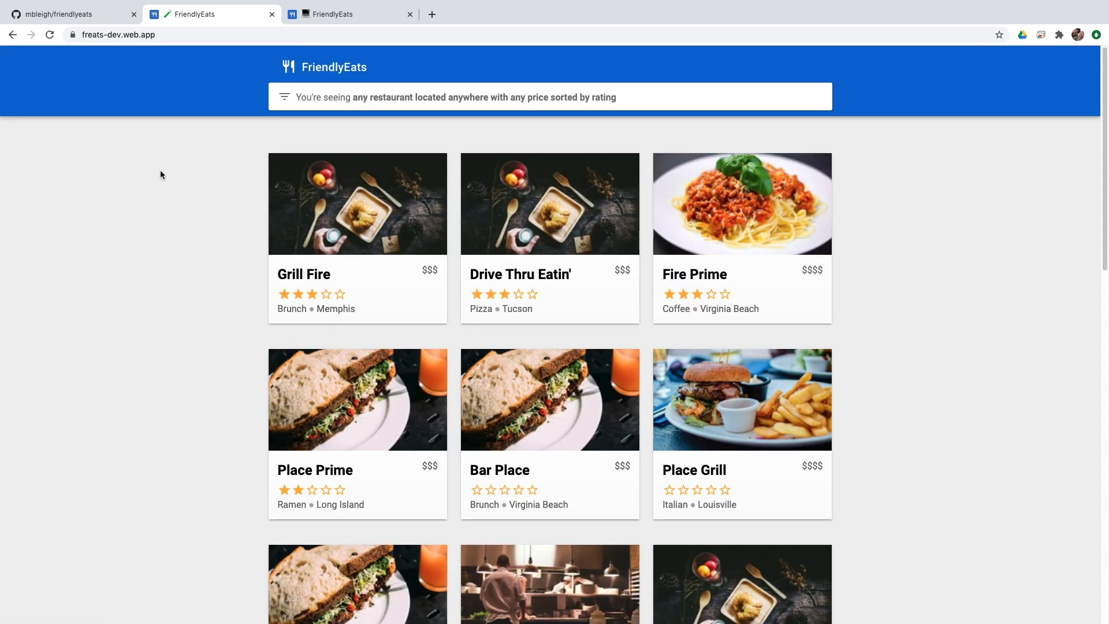
{"action": "left_click", "coordinate": [317, 14]}
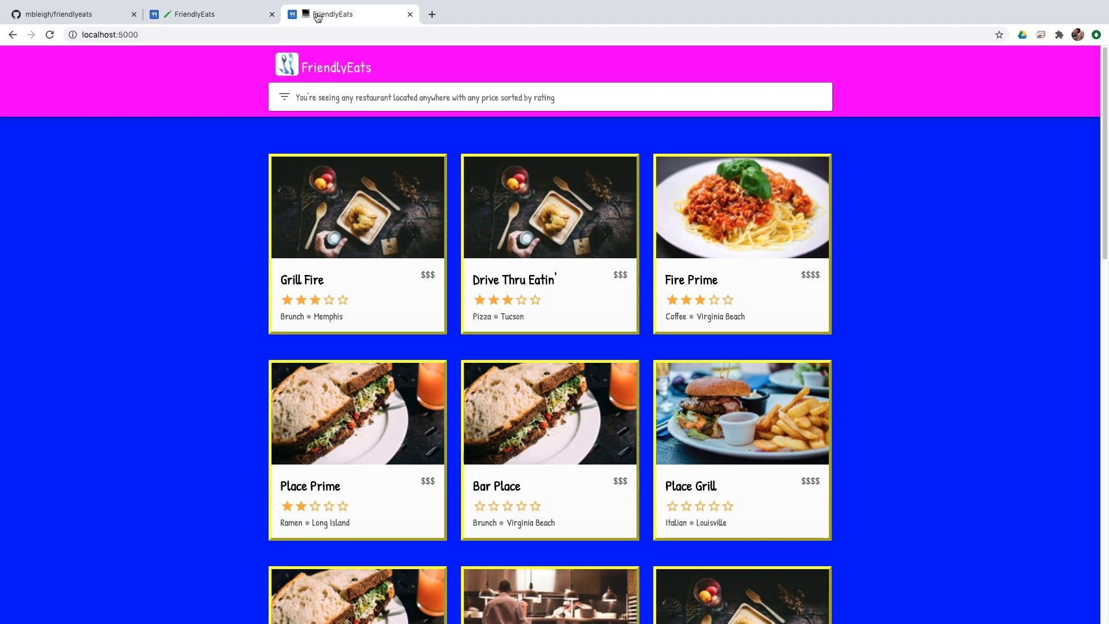
{"action": "left_click", "coordinate": [531, 316]}
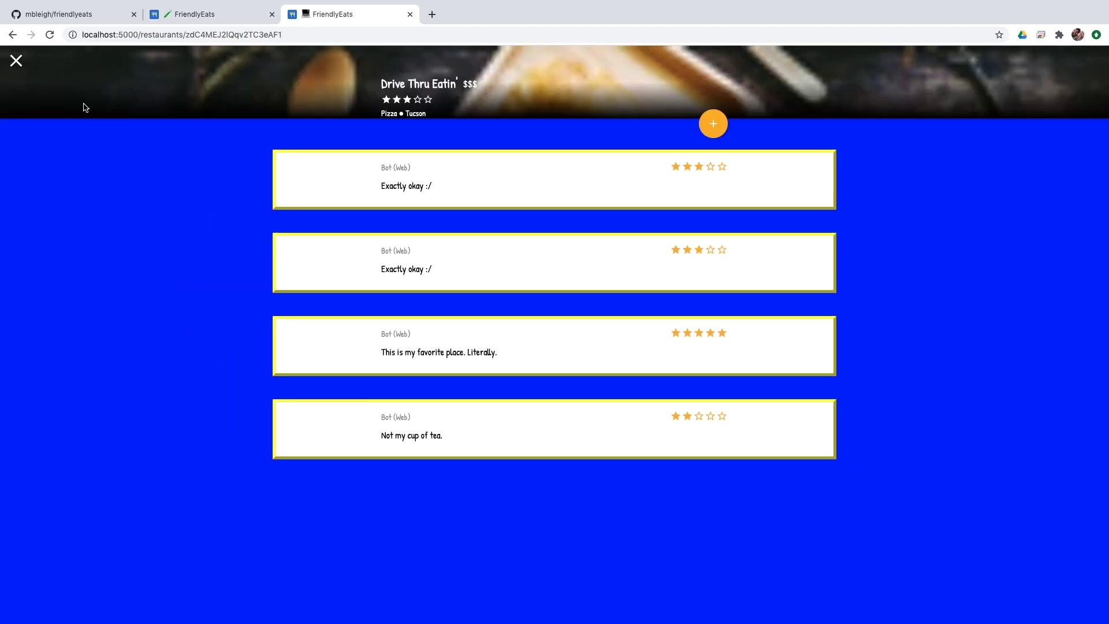
{"action": "left_click", "coordinate": [15, 60]}
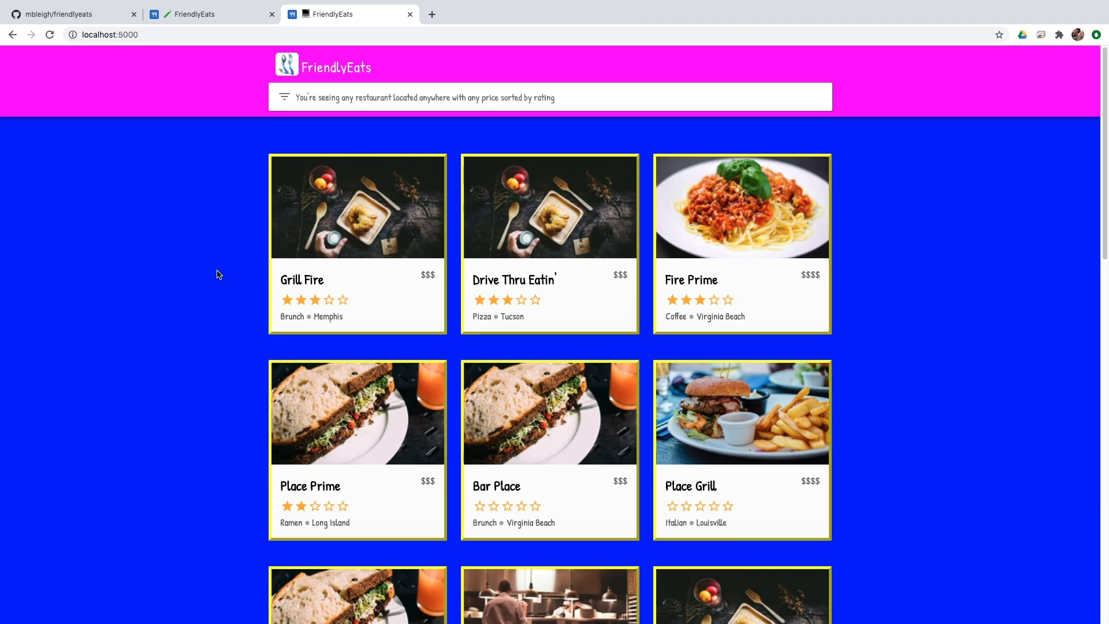
{"action": "type", "text": "git commit -am 'Redesign in prep for launch.'"}
Commit all changes as 'Redesign in prep for launch.' and push the modern branch to origin
{"action": "key", "text": "Return"}
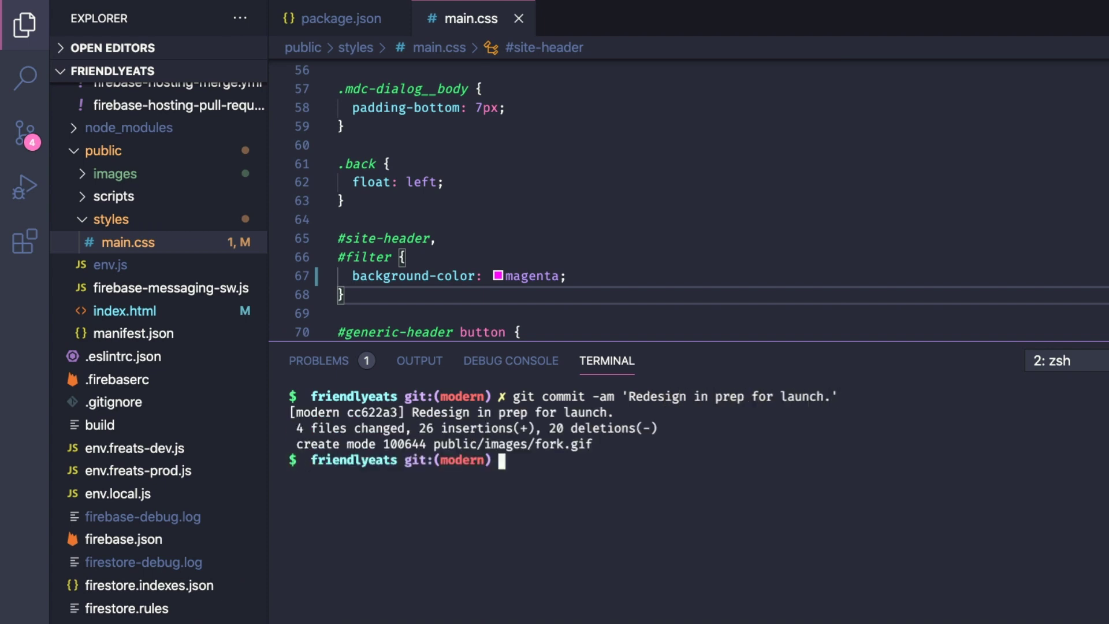
{"action": "type", "text": "git push origin modern"}
{"action": "key", "text": "Return"}
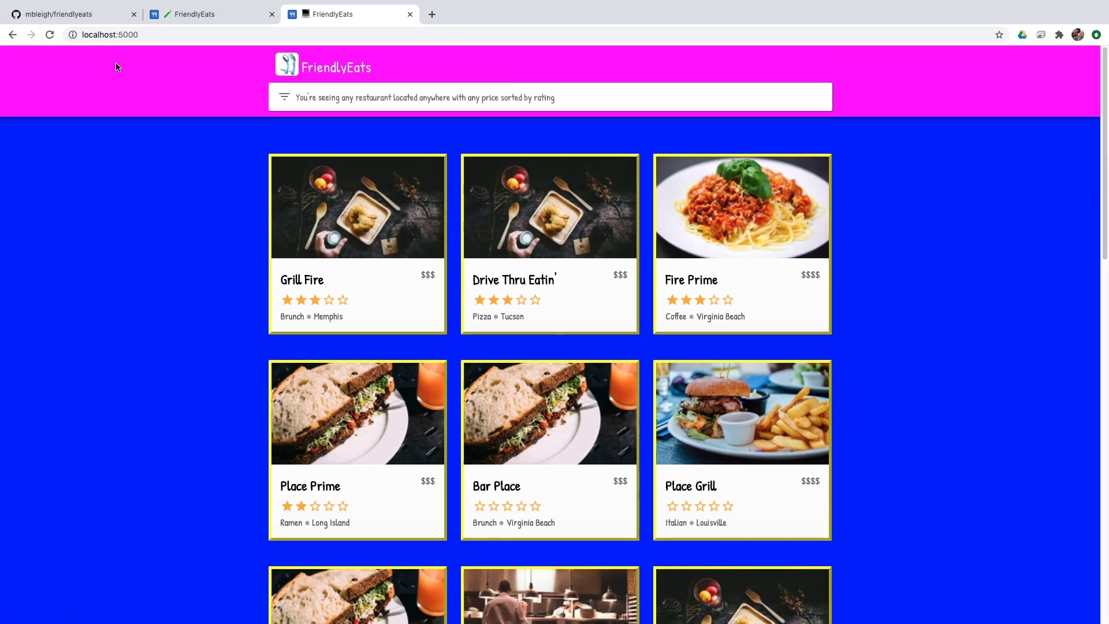
{"action": "left_click", "coordinate": [96, 19]}
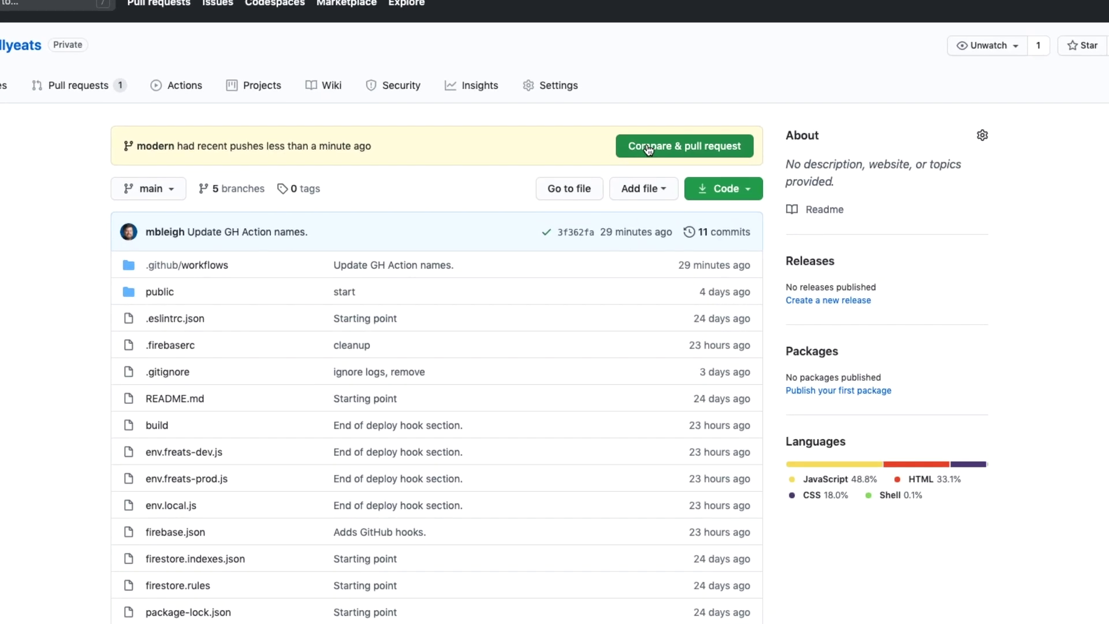
Create a pull request merging modern into dev, with a short description
{"action": "left_click", "coordinate": [646, 147]}
{"action": "type", "text": "I think thi"}
{"action": "key", "text": "BackSpace"}
{"action": "type", "text": "esign will really "}
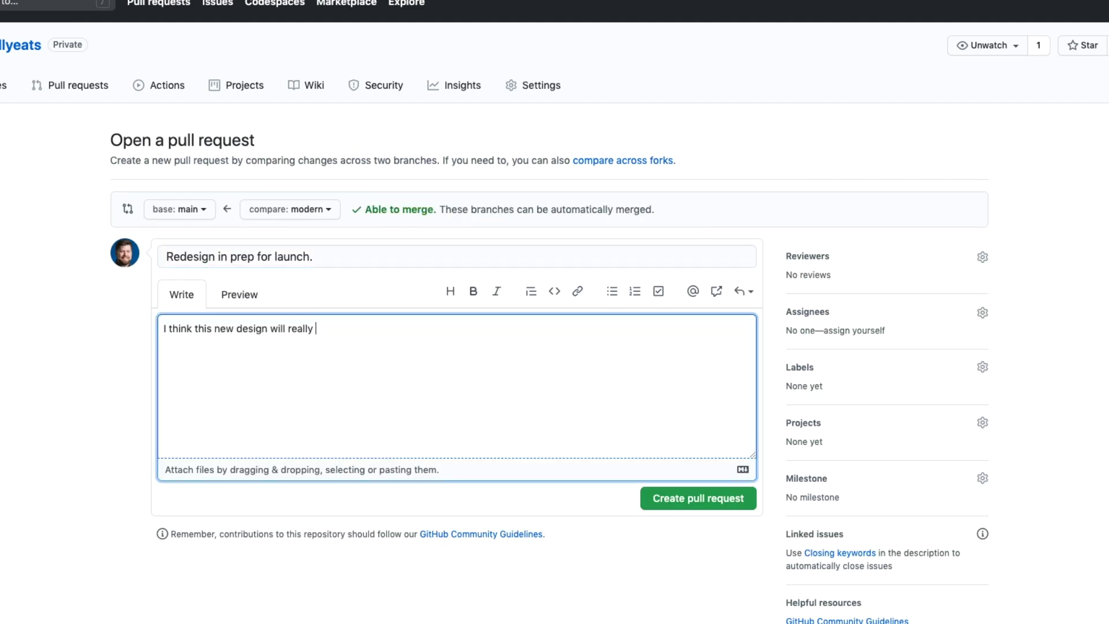
{"action": "type", "text": "stand out from the crow"}
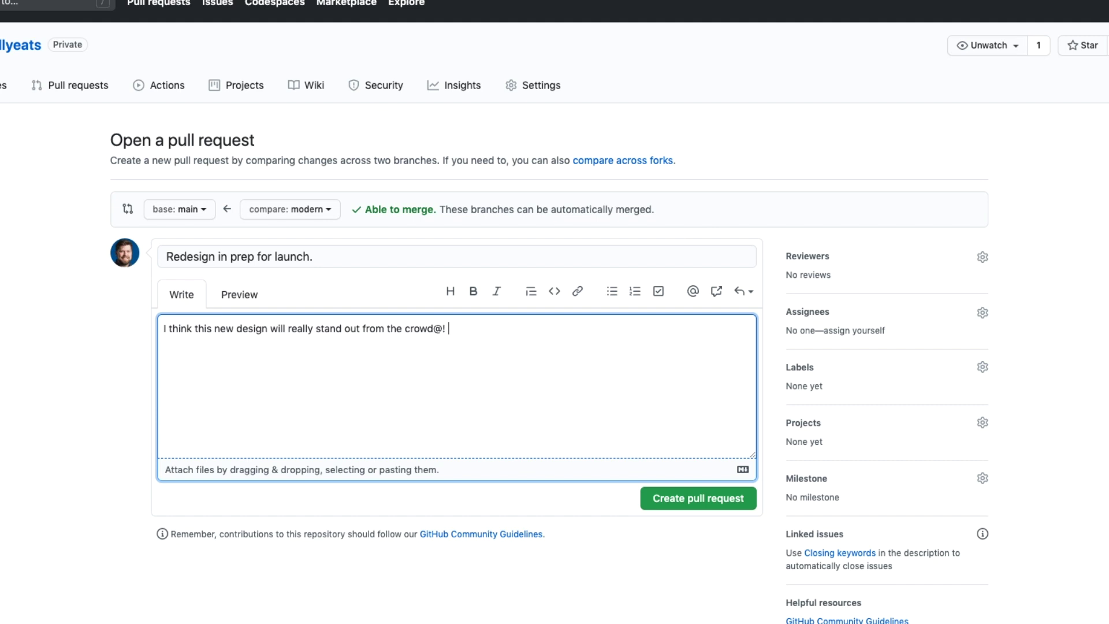
{"action": "type", "text": "d! What do you think"}
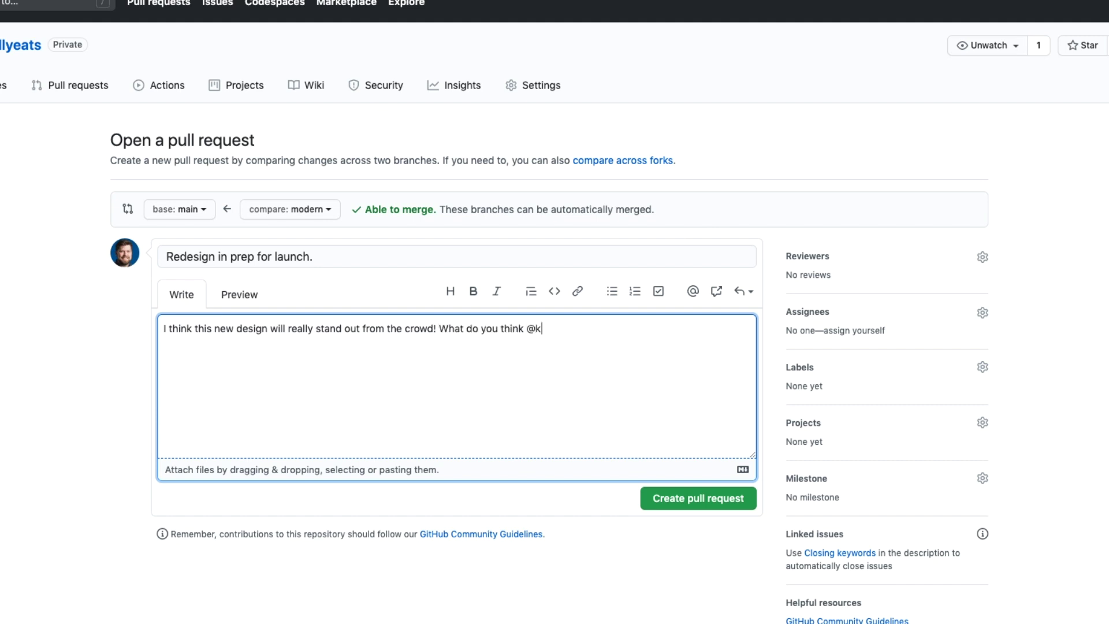
{"action": "left_click", "coordinate": [192, 213]}
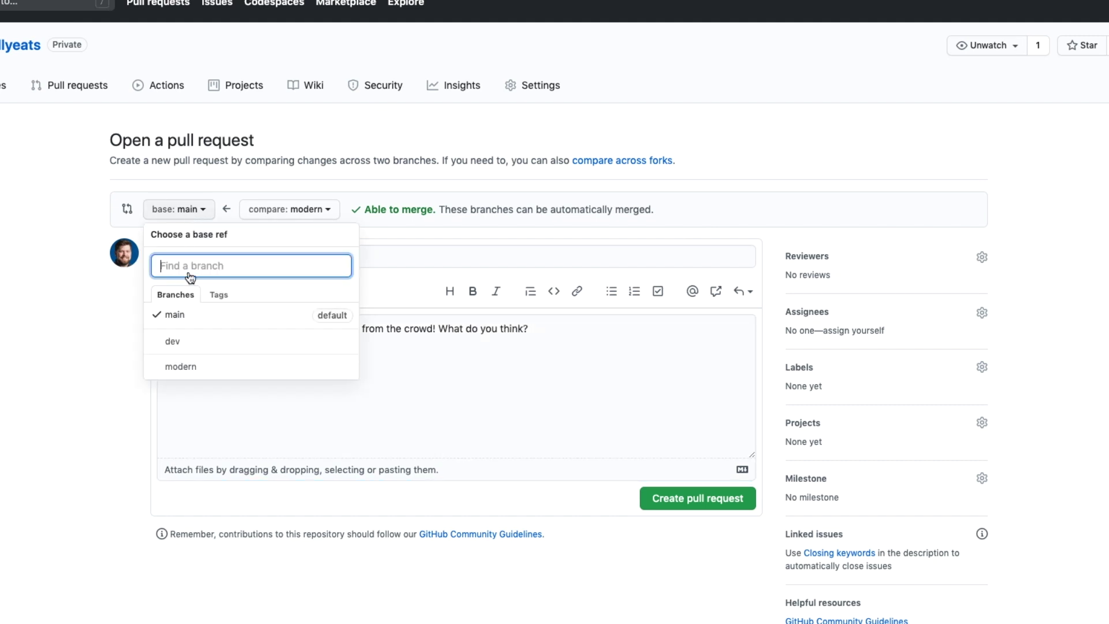
{"action": "left_click", "coordinate": [193, 348]}
{"action": "left_click", "coordinate": [667, 500]}
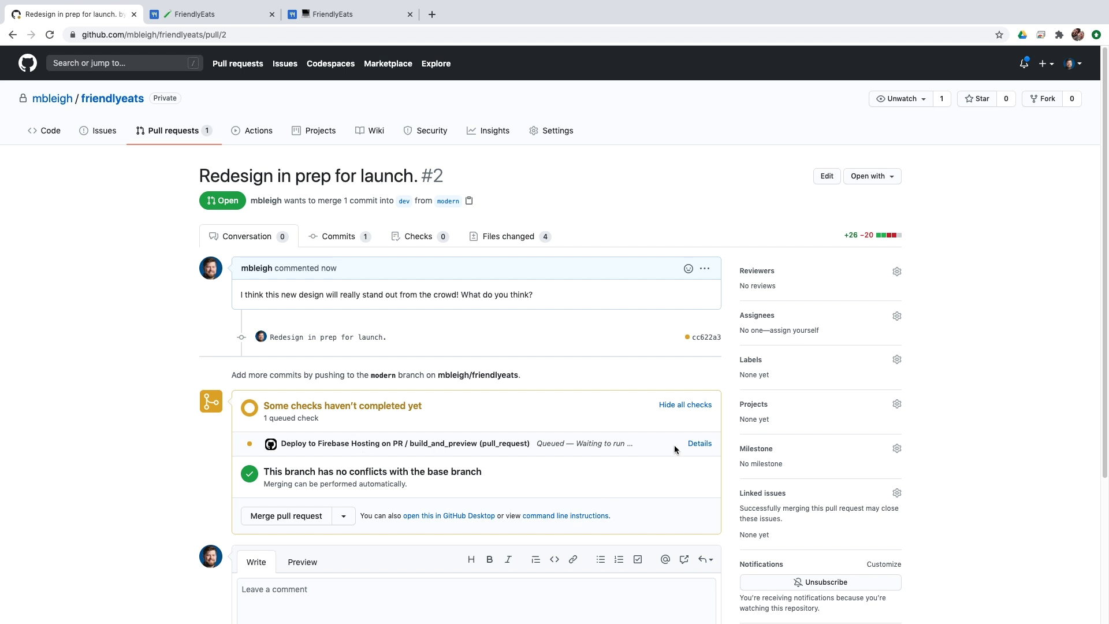
Read the Firebase Hosting check's build_and_preview log in a new tab, then return to the conversation
{"action": "middle_click", "coordinate": [699, 445]}
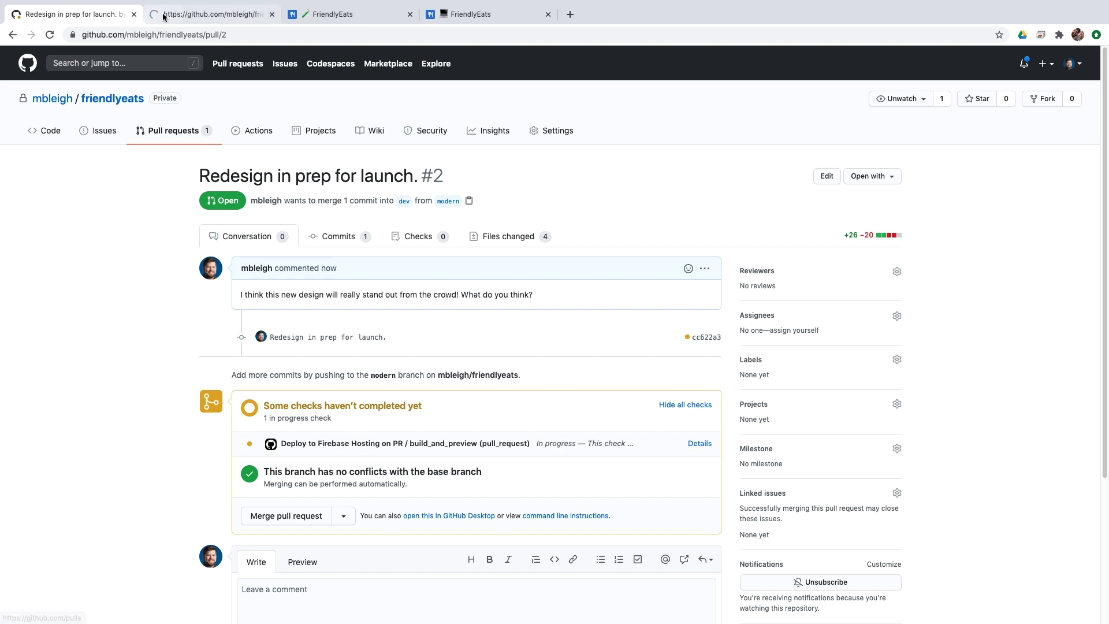
{"action": "left_click", "coordinate": [204, 15]}
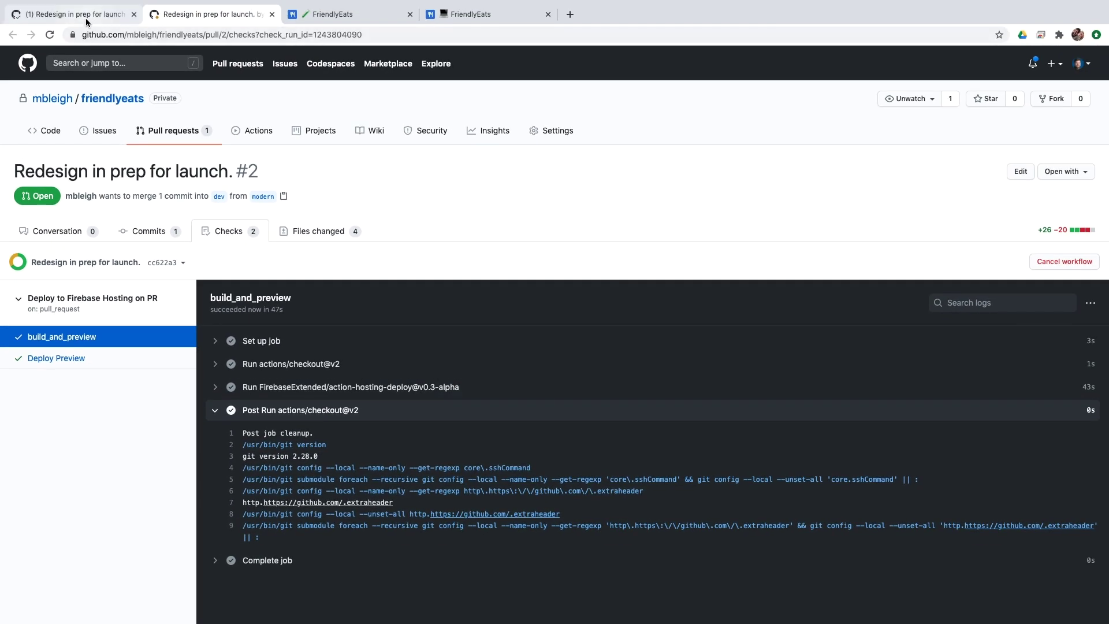
{"action": "left_click", "coordinate": [87, 18]}
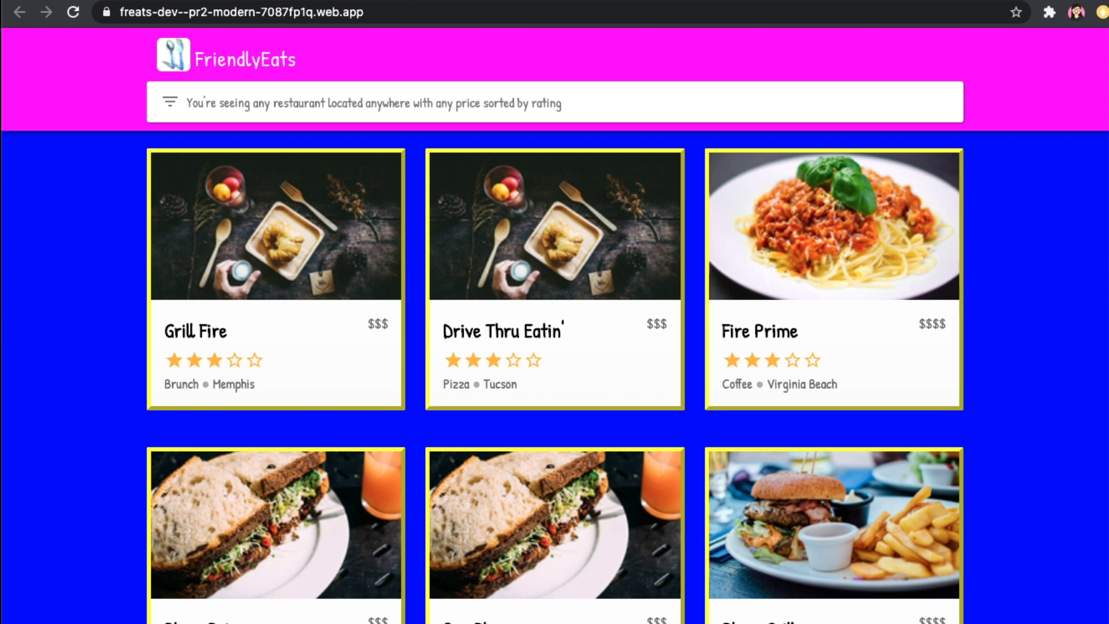
{"action": "scroll", "coordinate": [448, 303], "scroll_direction": "down", "scroll_amount": 3}
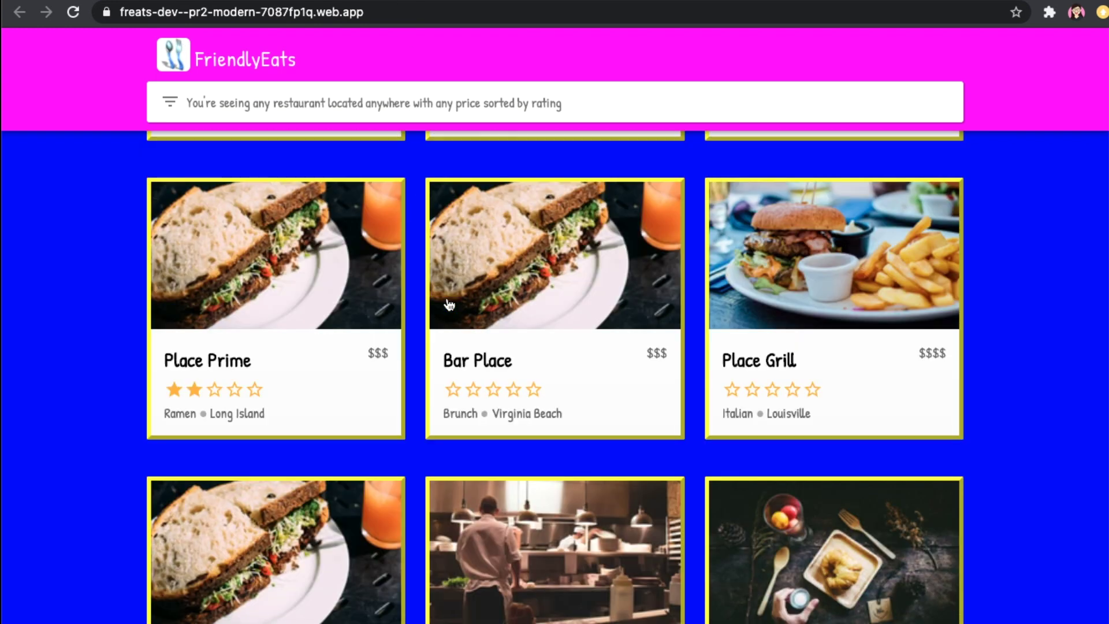
{"action": "scroll", "coordinate": [448, 304], "scroll_direction": "down", "scroll_amount": 4}
{"action": "scroll", "coordinate": [449, 304], "scroll_direction": "down", "scroll_amount": 2}
{"action": "scroll", "coordinate": [448, 308], "scroll_direction": "down", "scroll_amount": 3}
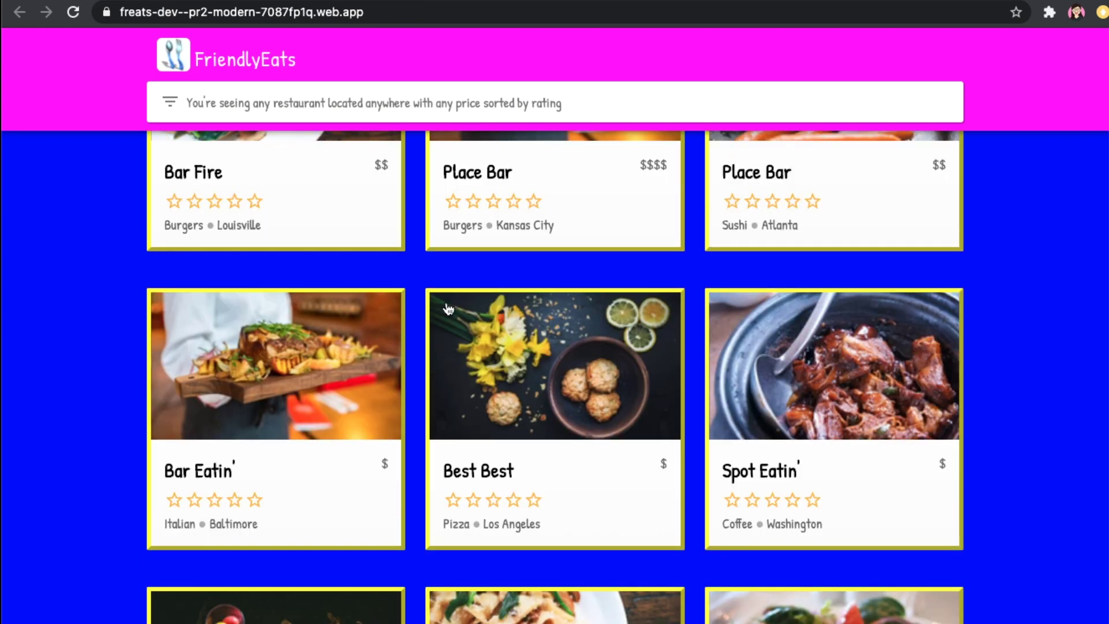
{"action": "scroll", "coordinate": [448, 310], "scroll_direction": "down", "scroll_amount": 4}
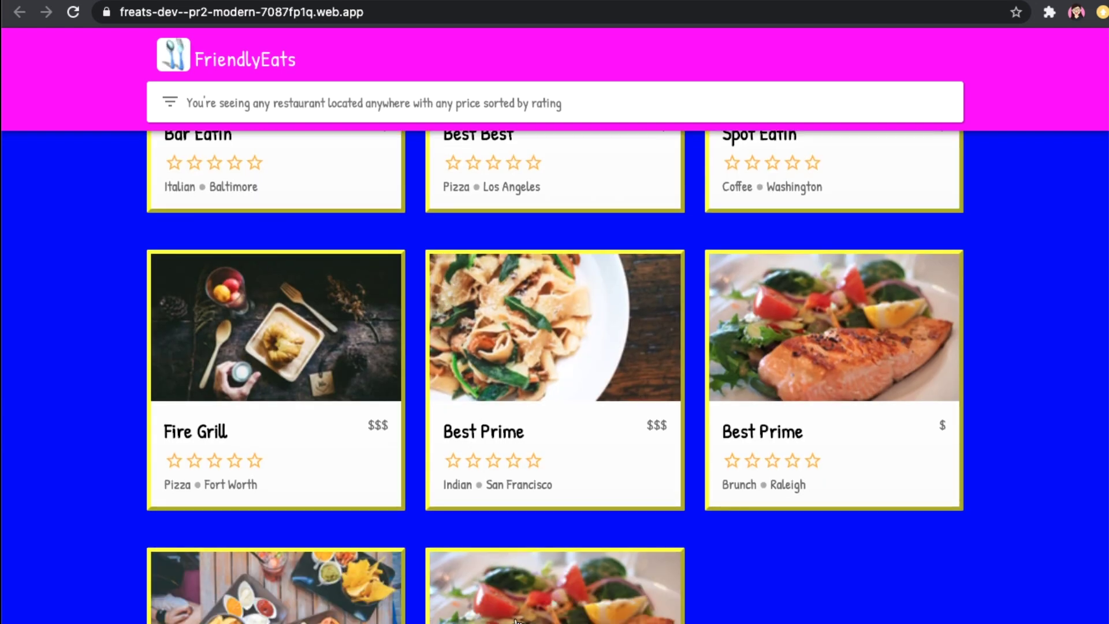
Open Prime Bar on the preview site and add mock ratings
{"action": "left_click", "coordinate": [517, 621]}
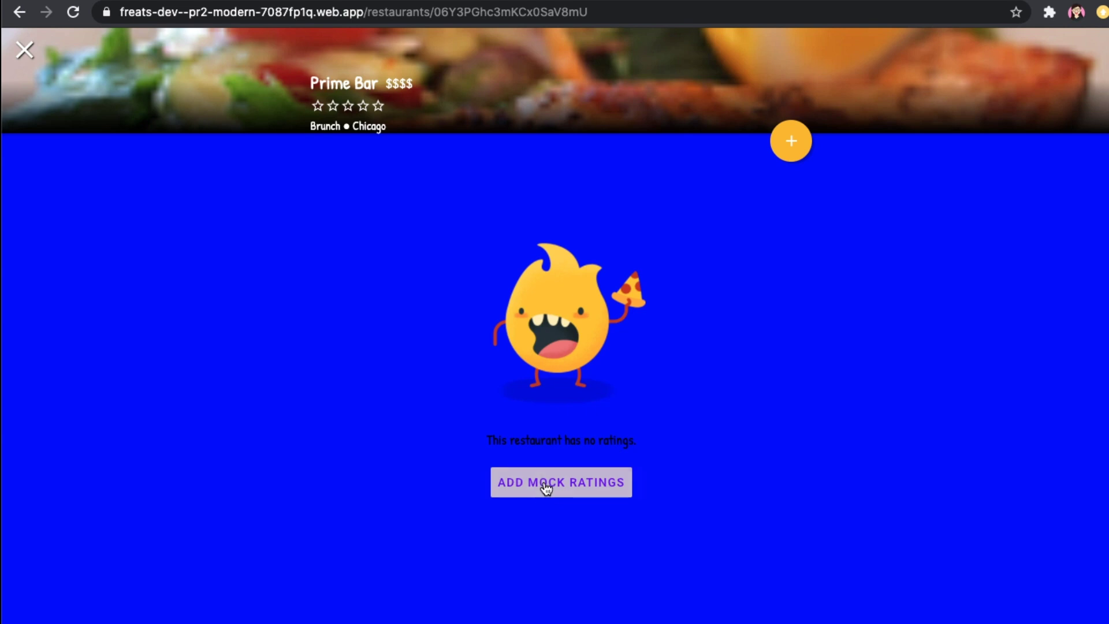
{"action": "left_click", "coordinate": [545, 489]}
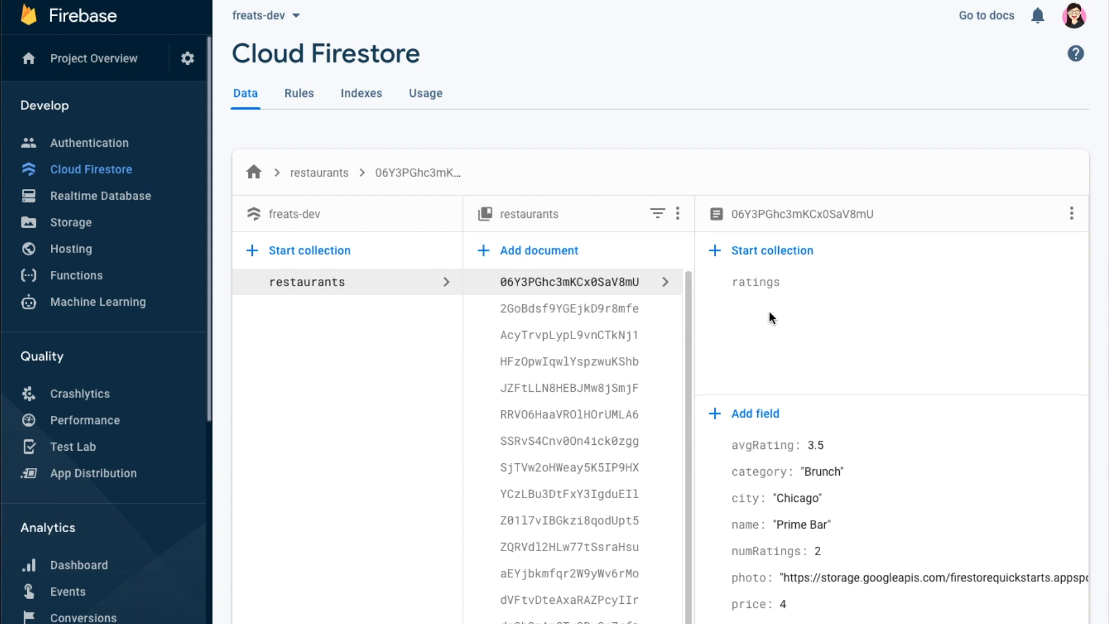
Browse Prime Bar's ratings subcollection and both rating documents in Cloud Firestore
{"action": "left_click", "coordinate": [768, 294]}
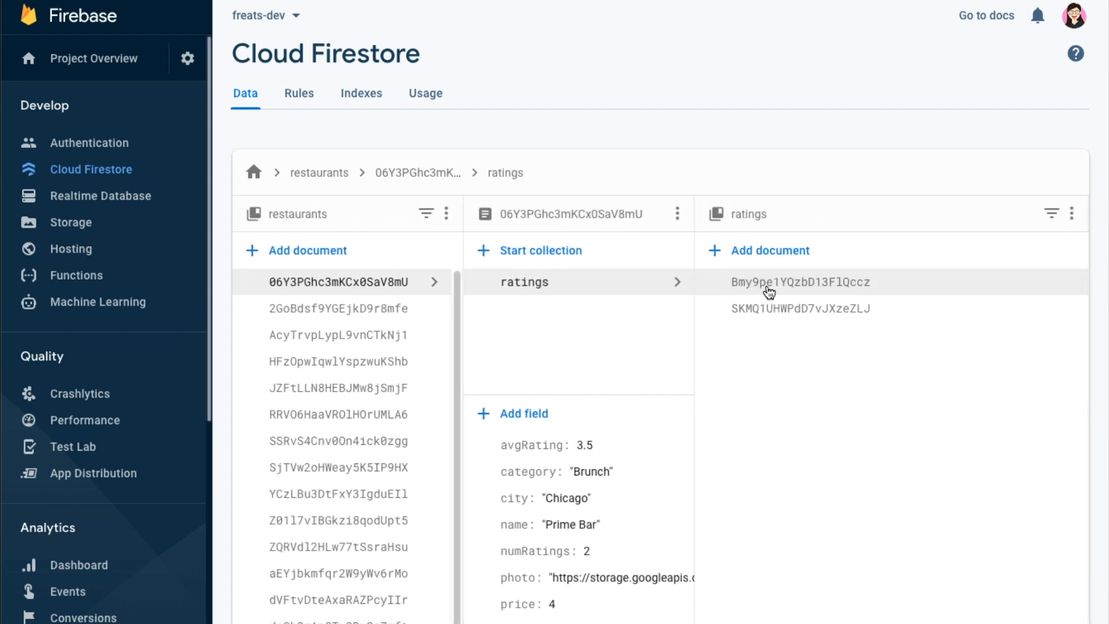
{"action": "left_click", "coordinate": [769, 292]}
{"action": "left_click", "coordinate": [594, 314]}
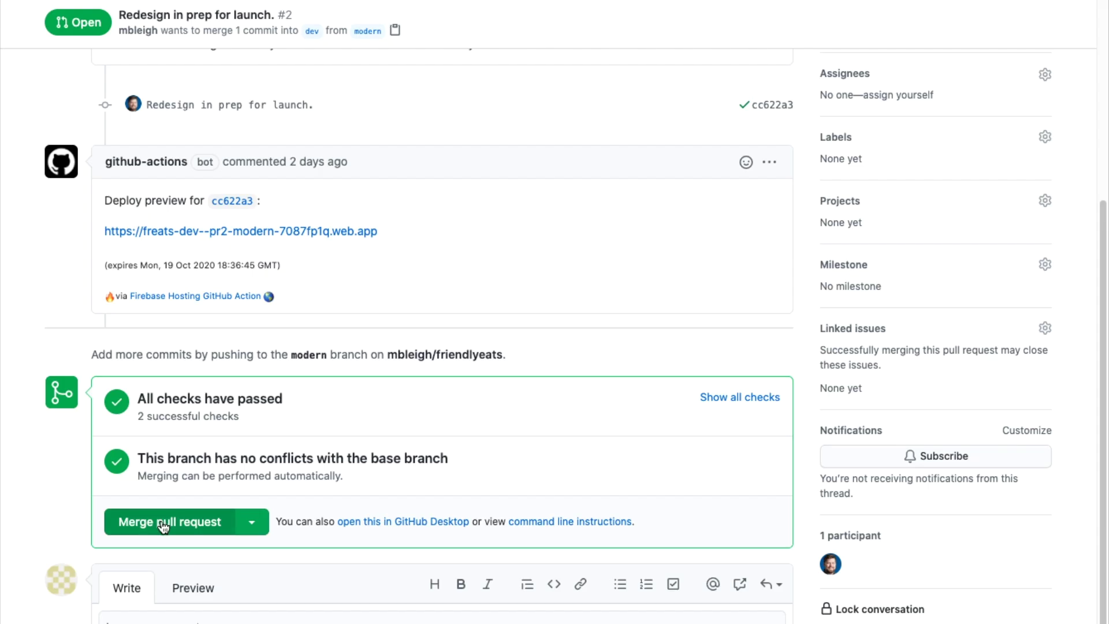
Merge redesign PR #2 into dev, then Dev PR #3 into main
{"action": "left_click", "coordinate": [163, 524]}
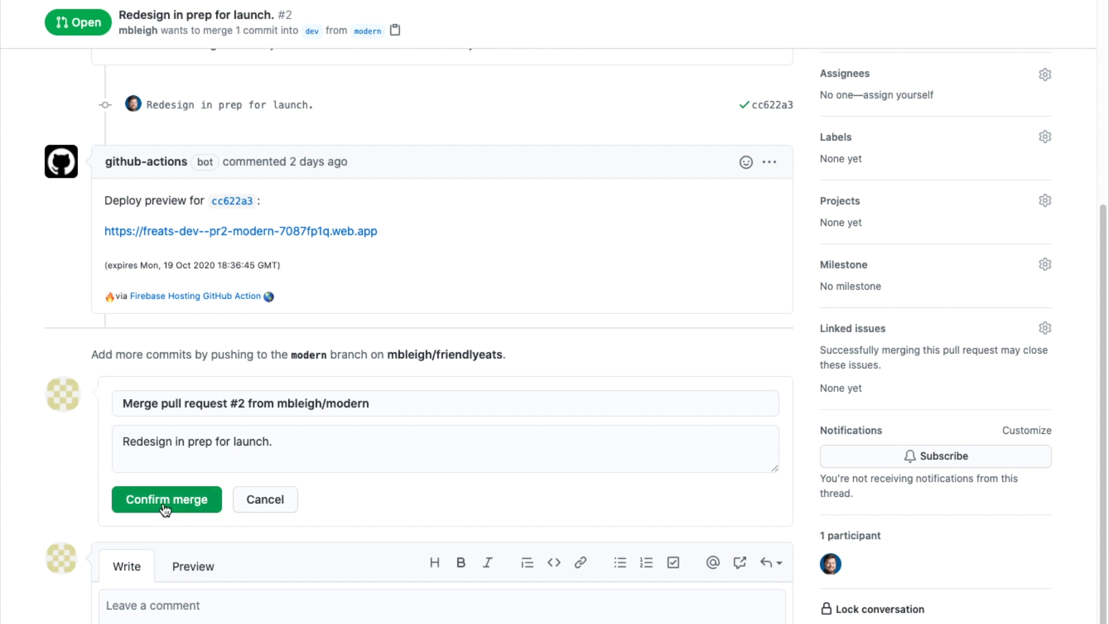
{"action": "left_click", "coordinate": [163, 507]}
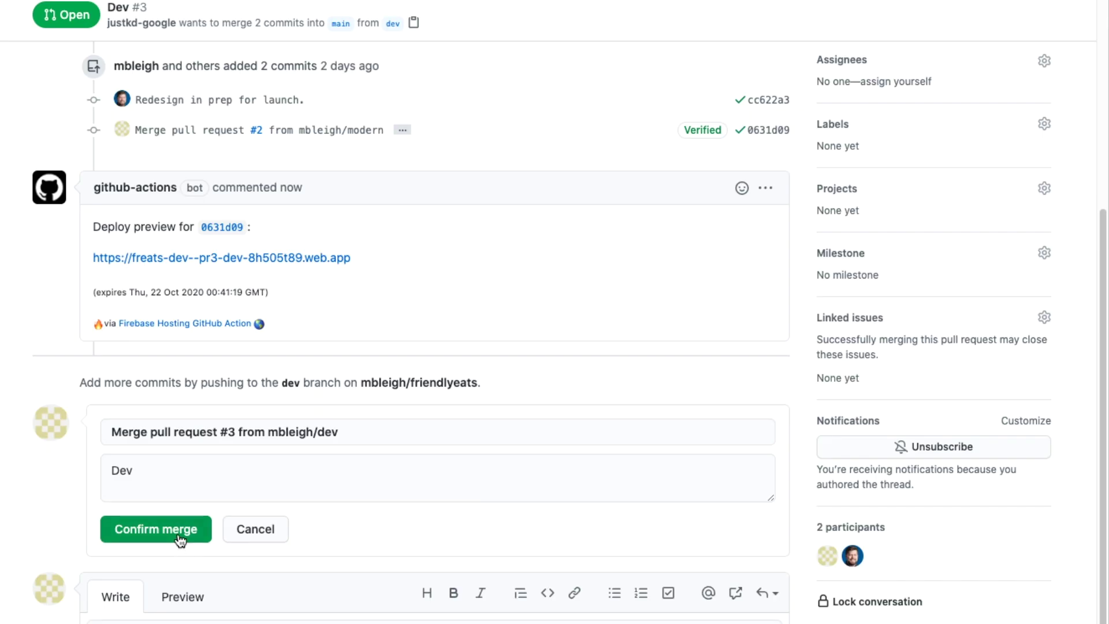
{"action": "left_click", "coordinate": [180, 538]}
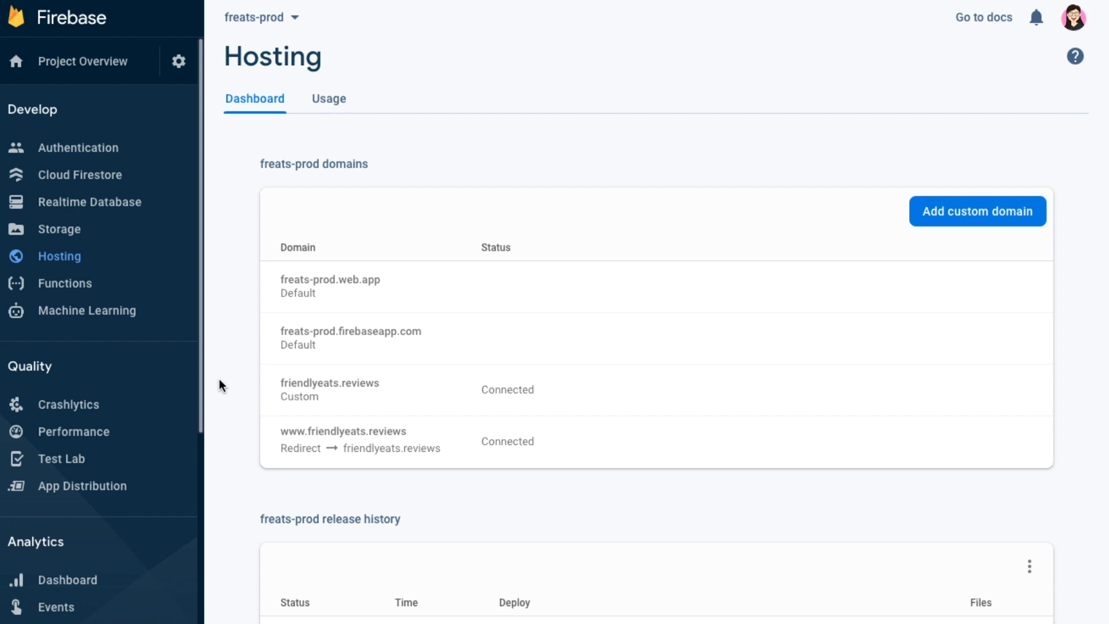
{"action": "scroll", "coordinate": [220, 378], "scroll_direction": "down", "scroll_amount": 3}
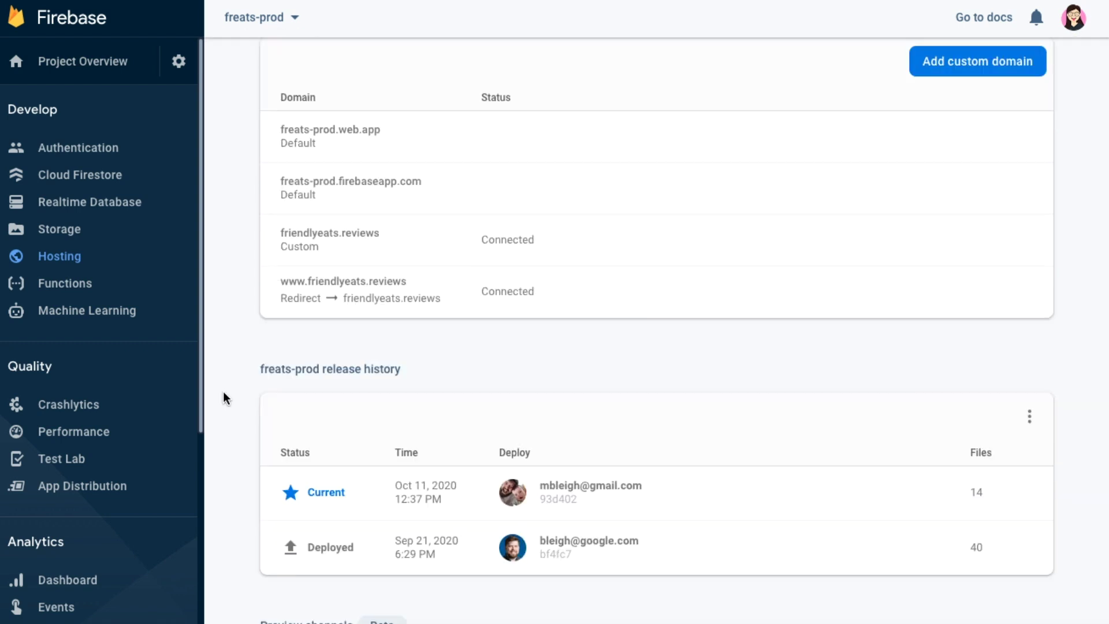
{"action": "scroll", "coordinate": [224, 400], "scroll_direction": "down", "scroll_amount": 1}
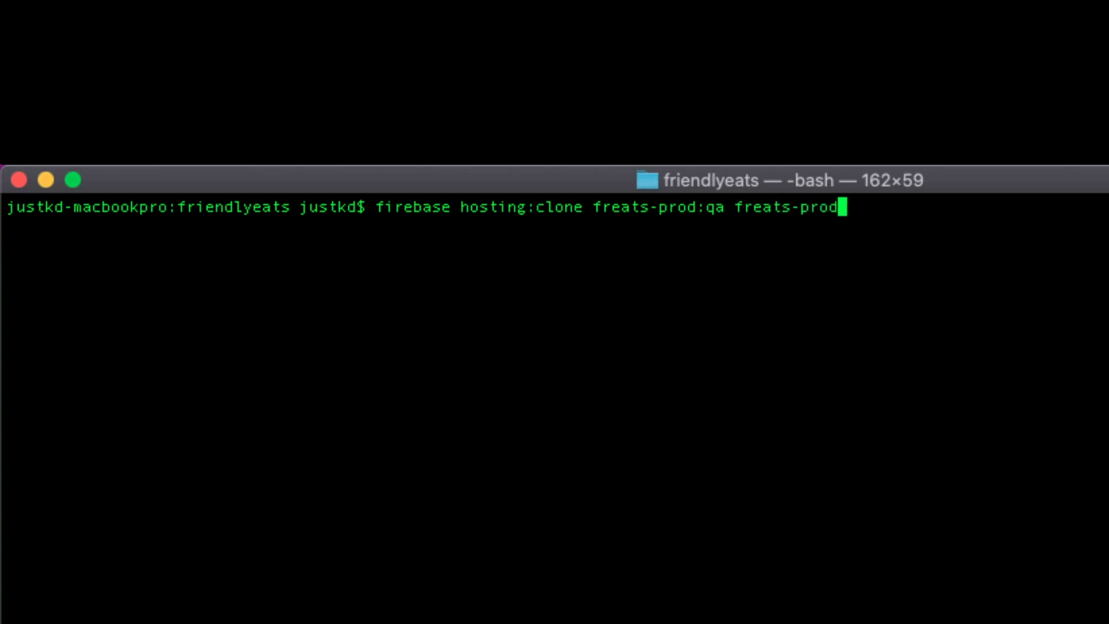
{"action": "type", "text": ":live"}
Clone freats-prod:qa onto freats-prod:live and load the live freats-prod.web.app site in Chrome
{"action": "key", "text": "Return"}
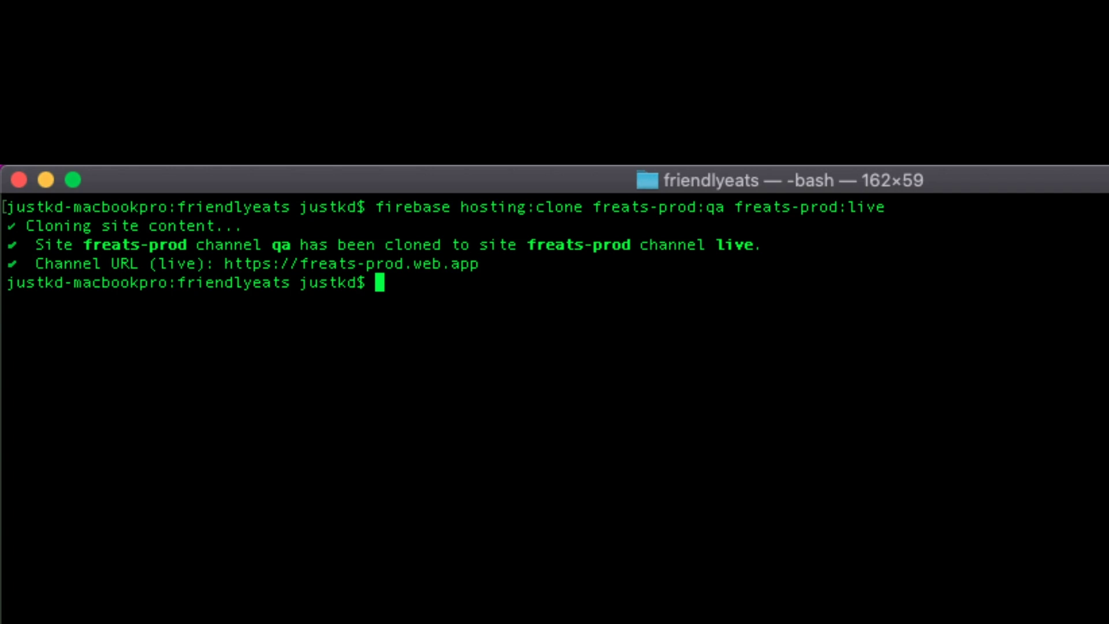
{"action": "left_click_drag", "start_coordinate": [457, 266], "coordinate": [250, 269]}
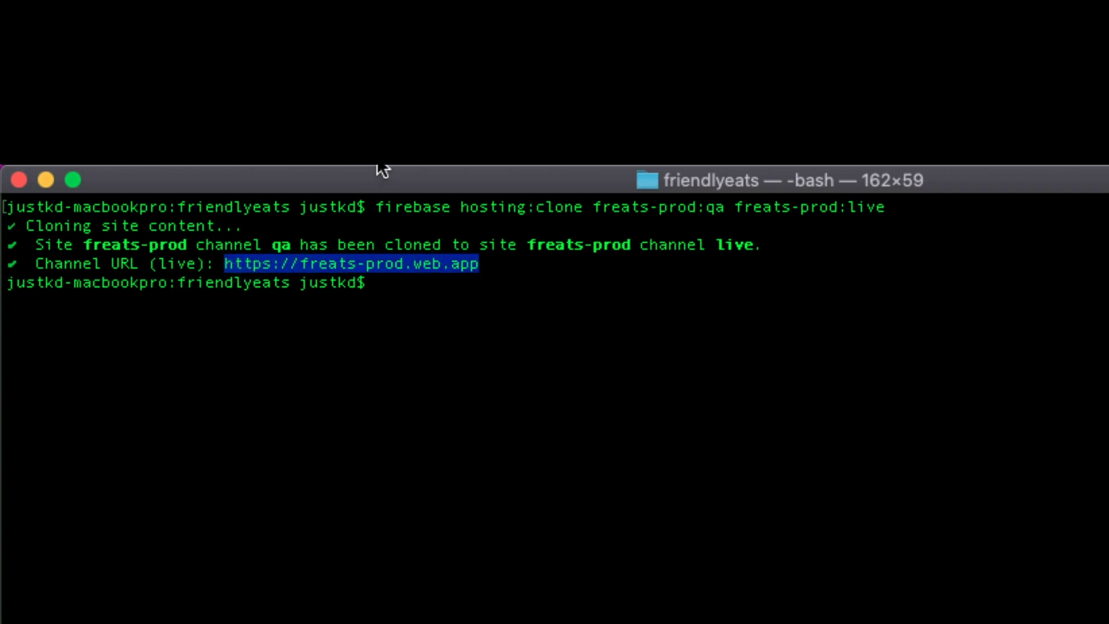
{"action": "left_click", "coordinate": [363, 52]}
{"action": "type", "text": "https://freats-prod.web.app"}
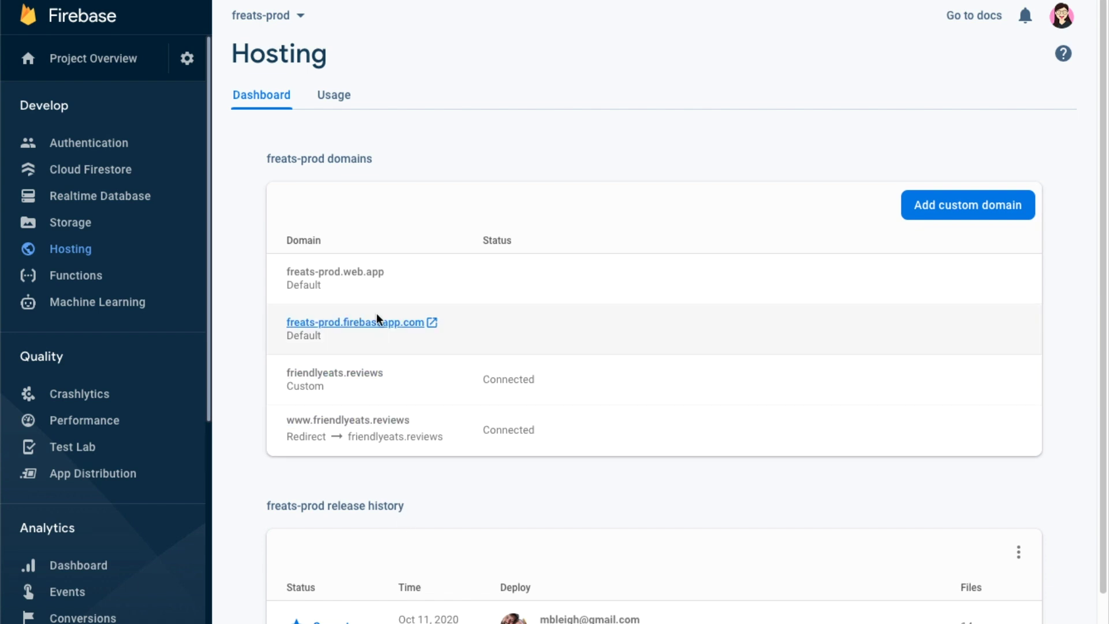
Check freats-prod's Hosting usage chart and open its 32 web request logs in Cloud Logging
{"action": "left_click", "coordinate": [344, 99]}
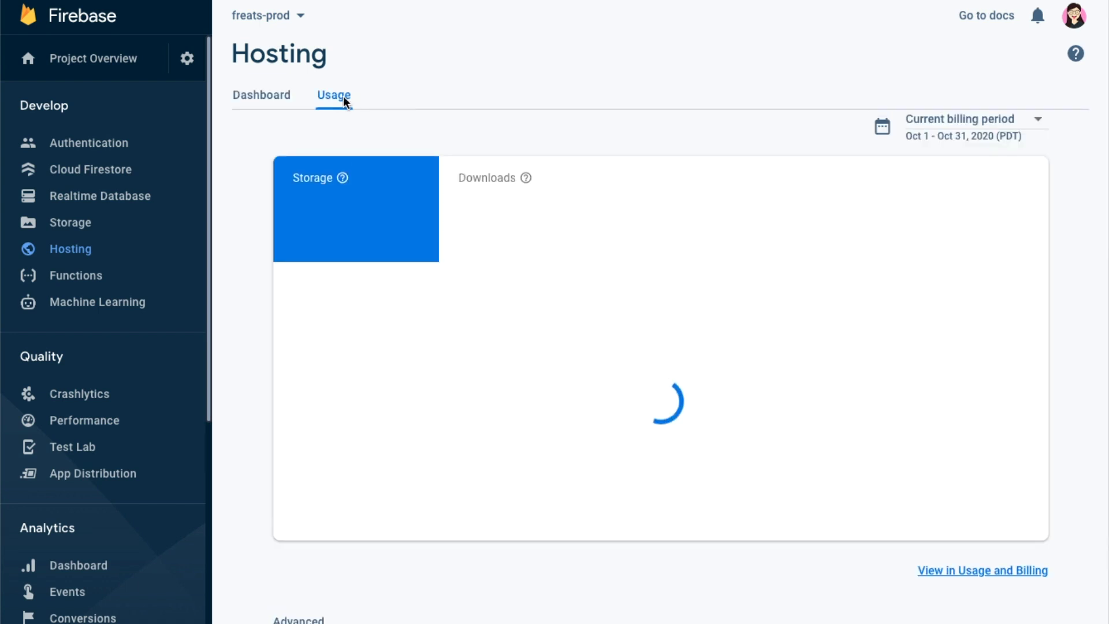
{"action": "scroll", "coordinate": [548, 592], "scroll_direction": "down", "scroll_amount": 3}
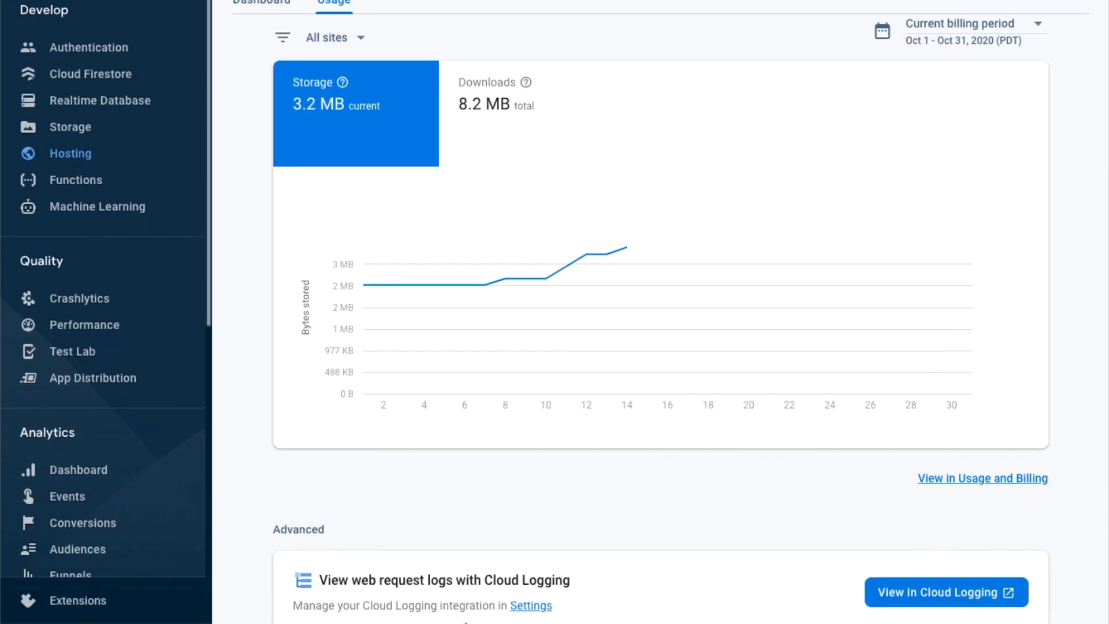
{"action": "left_click", "coordinate": [897, 568]}
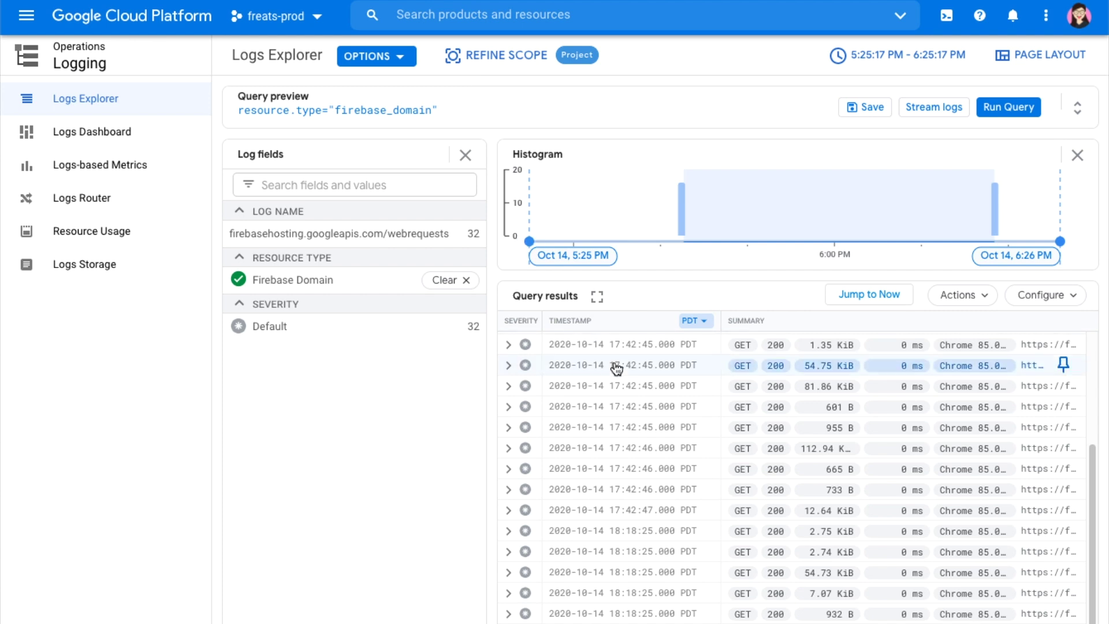
Expand the Logs Explorer query builder and open the Severity level selector
{"action": "left_click", "coordinate": [468, 108]}
{"action": "left_click", "coordinate": [469, 133]}
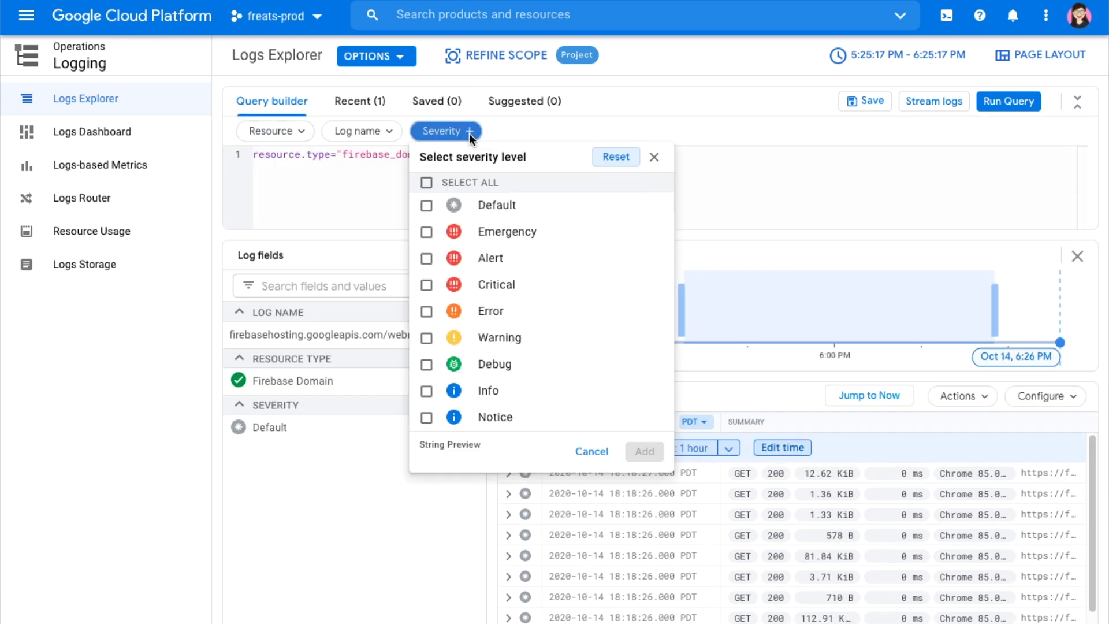